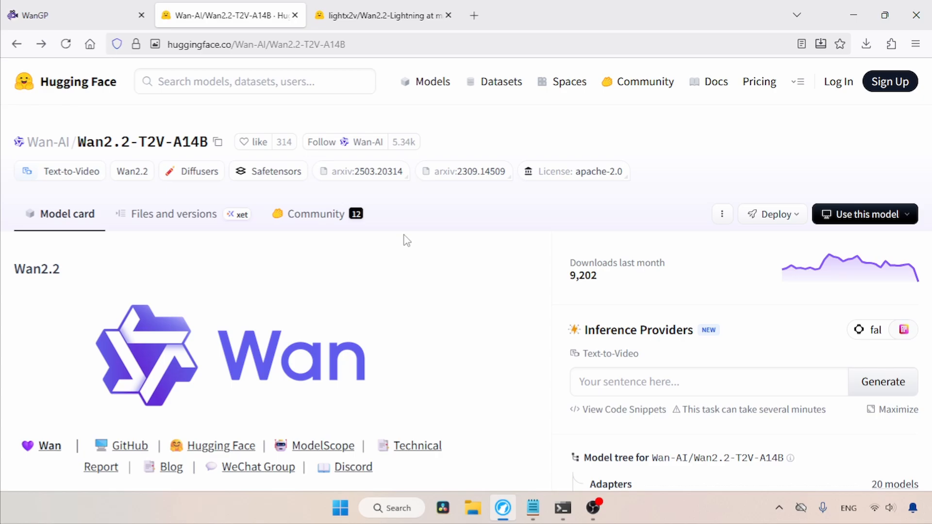
Download the high_noise_model and low_noise_model safetensors and close the Wan2.2-Lightning page
left_click(378, 15)
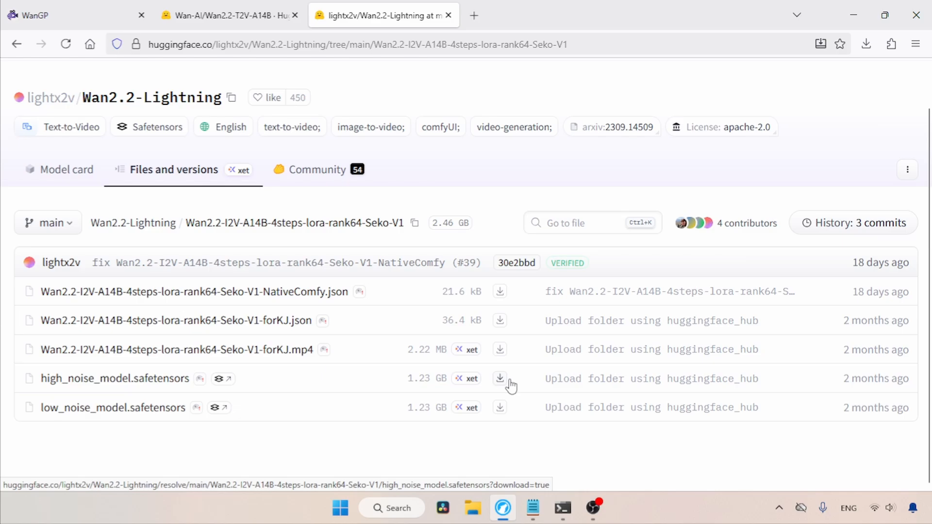
key("ctrl+w")
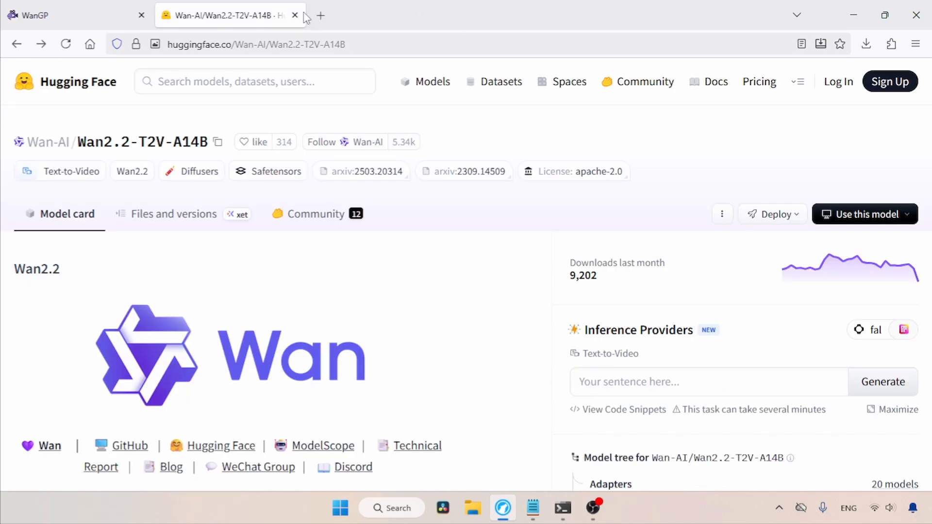
Cut both downloaded safetensors files from the Downloads folder
left_click(294, 14)
left_click(473, 508)
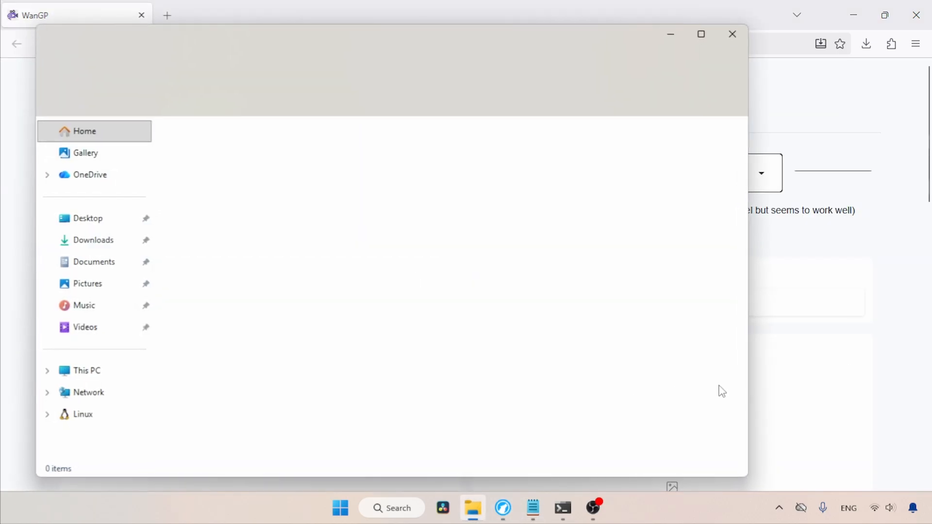
left_click(106, 240)
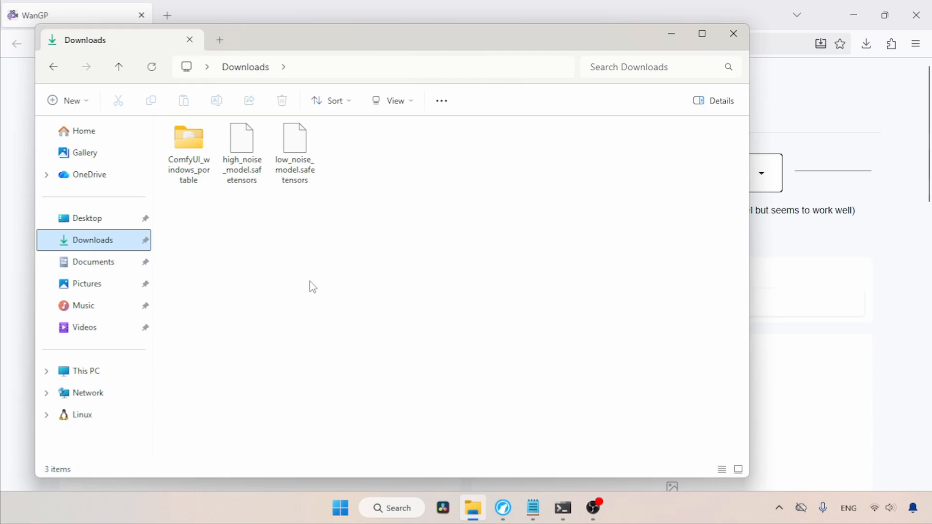
left_click_drag(244, 260, 355, 148)
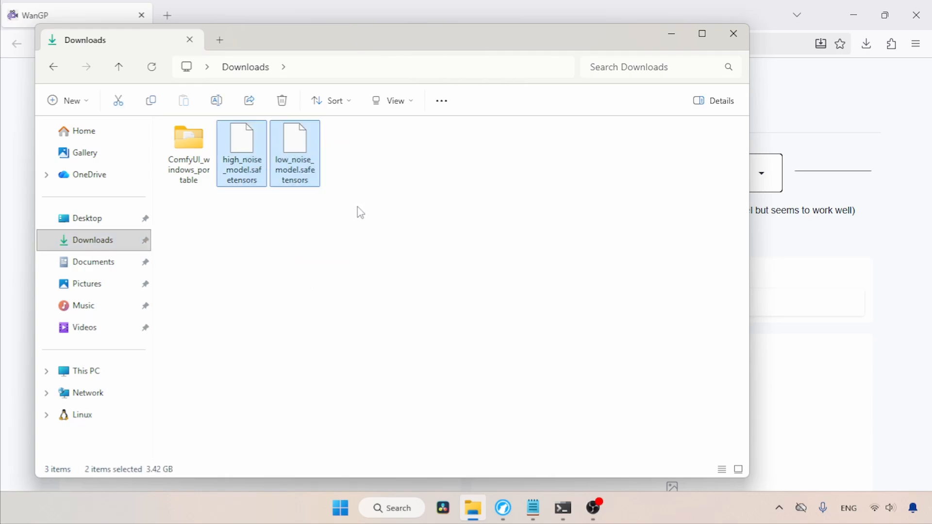
key("ctrl+x")
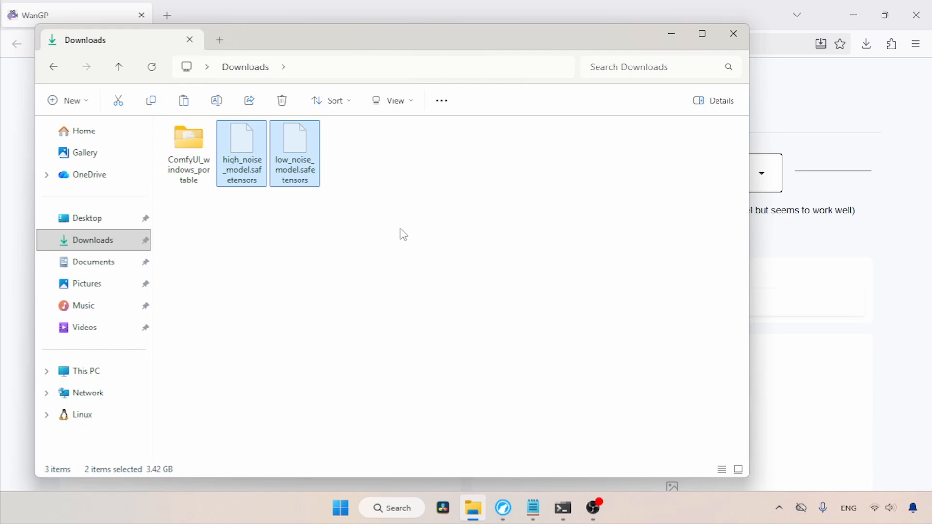
Paste the two model files into the Wan2GP loras folder
left_click(339, 68)
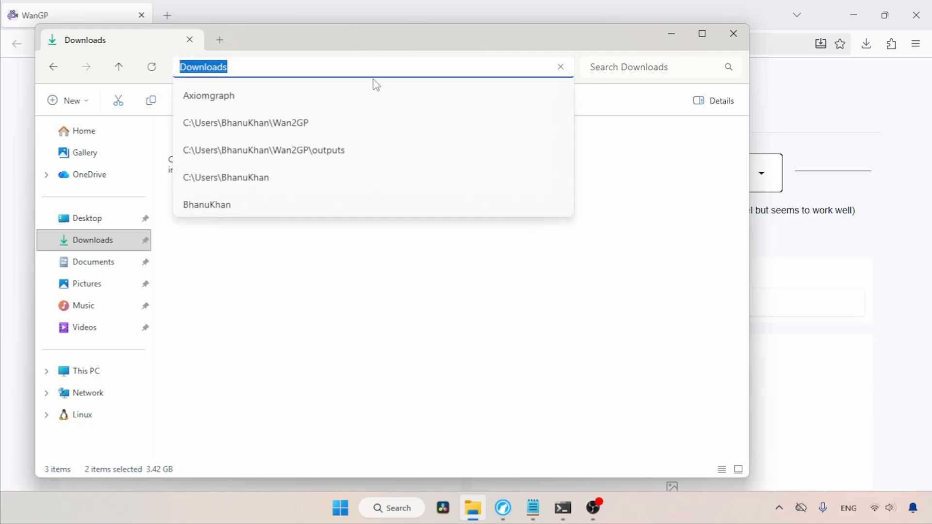
left_click(350, 125)
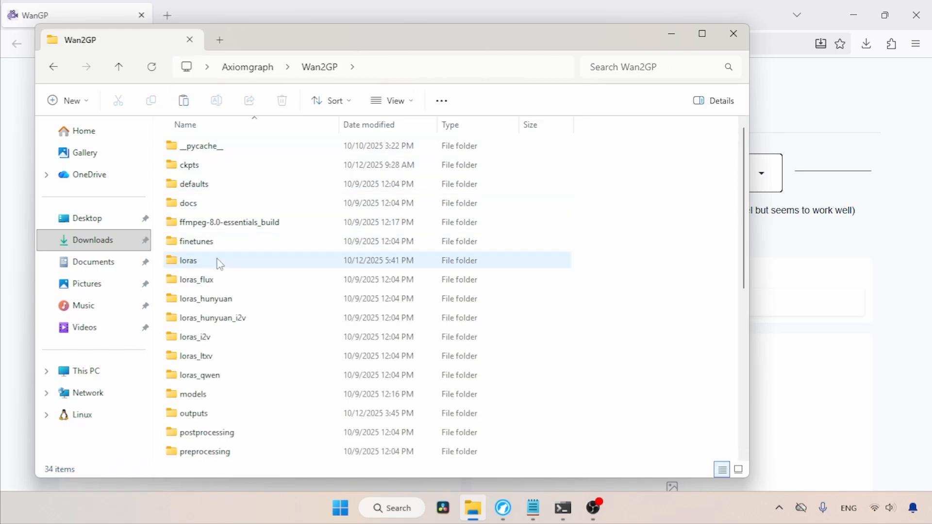
double_click(262, 265)
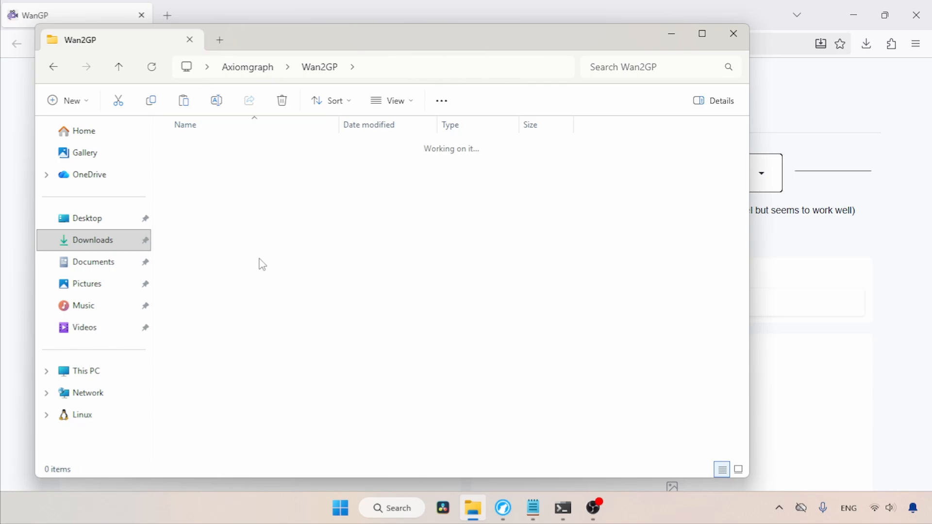
key("ctrl+v")
left_click(474, 258)
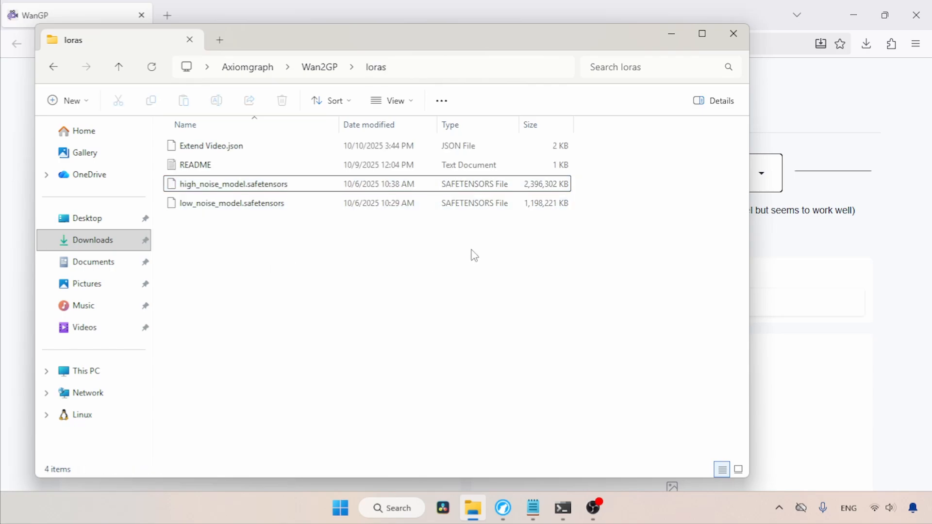
Refresh the Lora list and select the Wan2.2 family with the Text2video 14B model
left_click(731, 36)
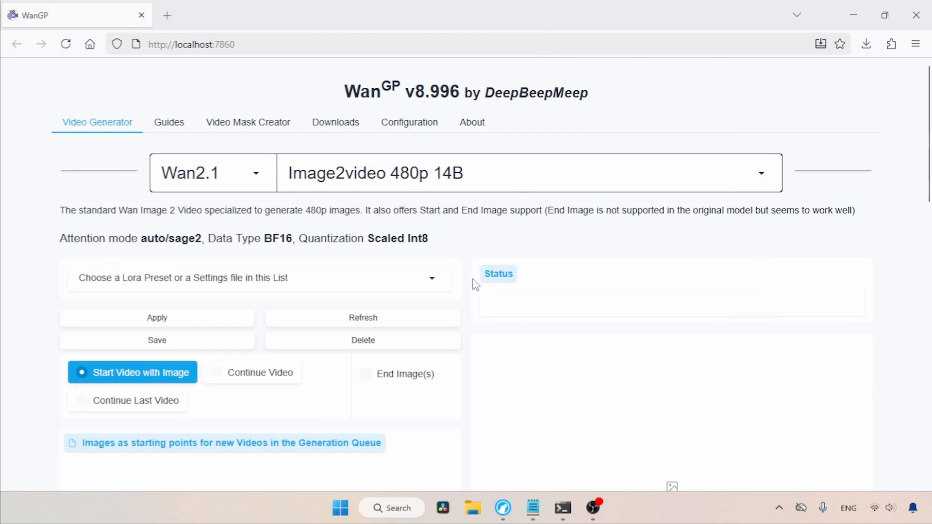
left_click(403, 318)
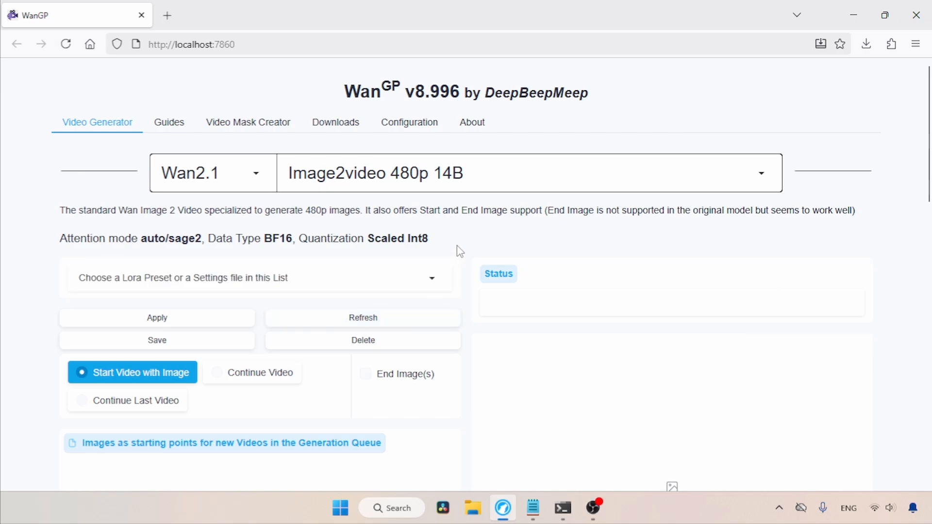
left_click(229, 171)
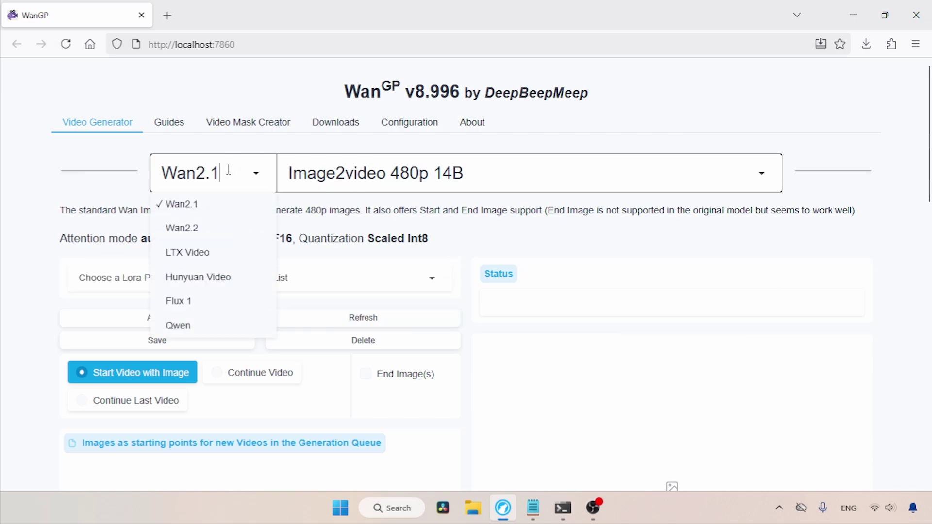
left_click(206, 227)
left_click(360, 173)
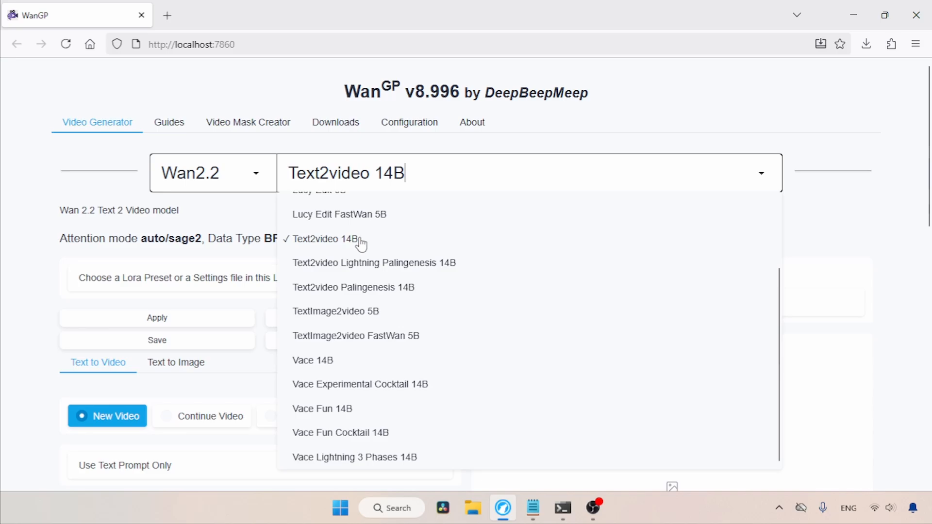
left_click(395, 244)
scroll(930, 174, "down", 2)
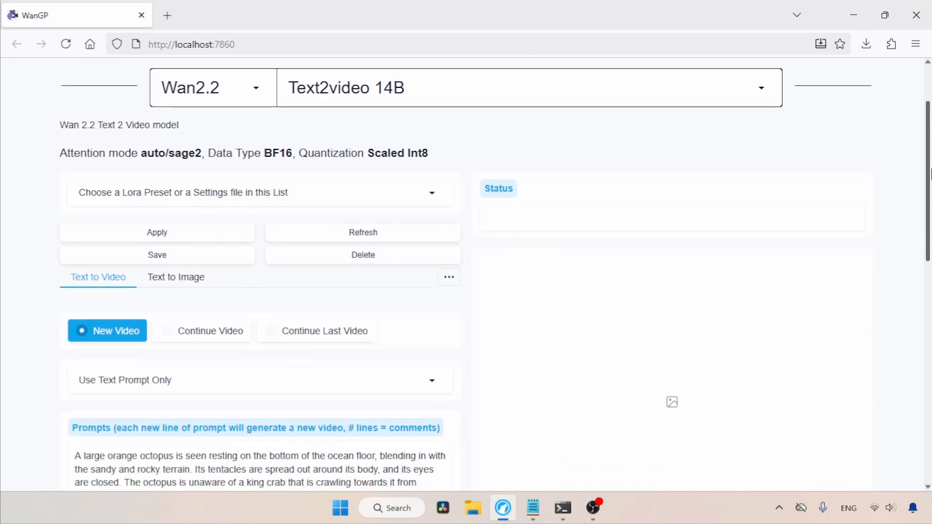
Review the available Lora presets without choosing one
left_click(198, 187)
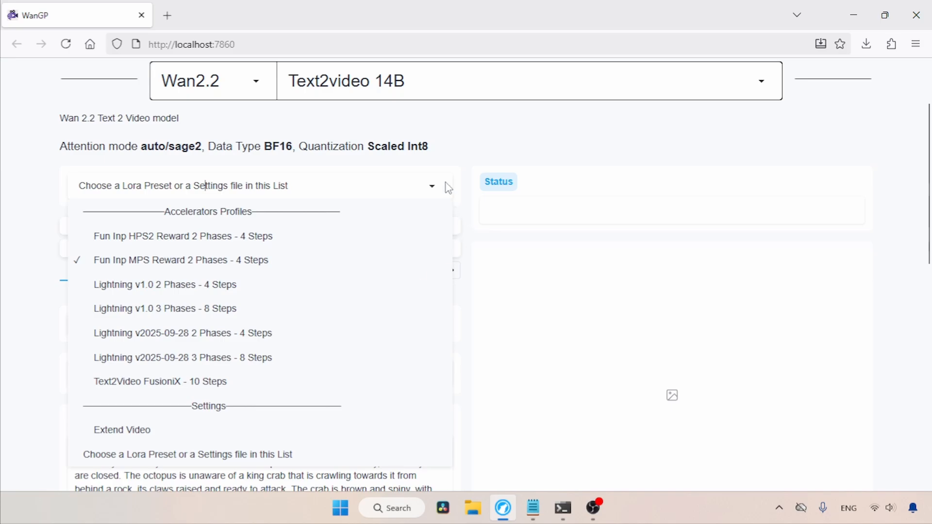
left_click(448, 171)
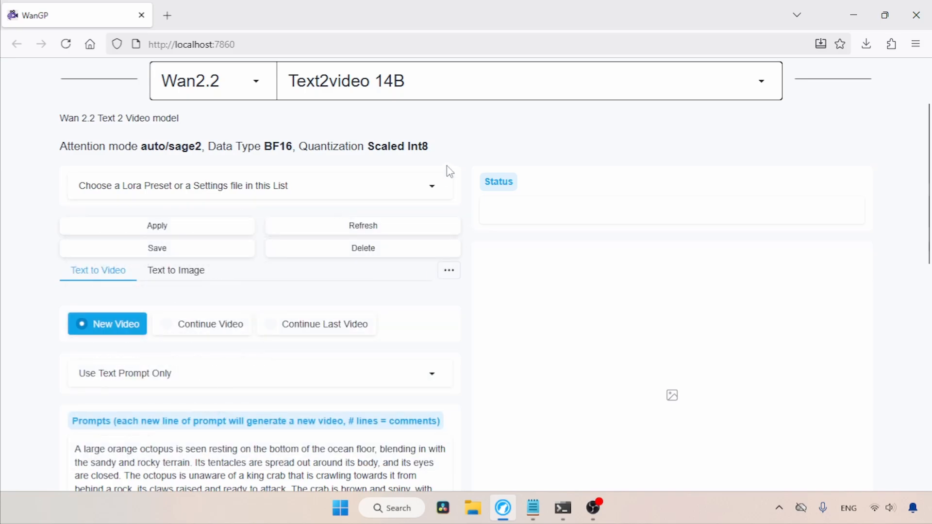
left_click_drag(928, 140, 927, 186)
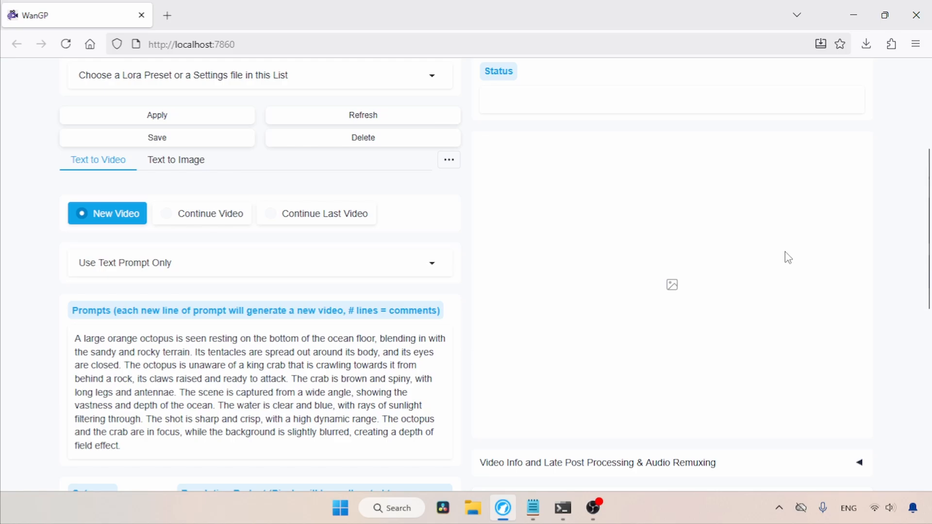
left_click_drag(928, 184, 929, 191)
scroll(929, 190, "down", 2)
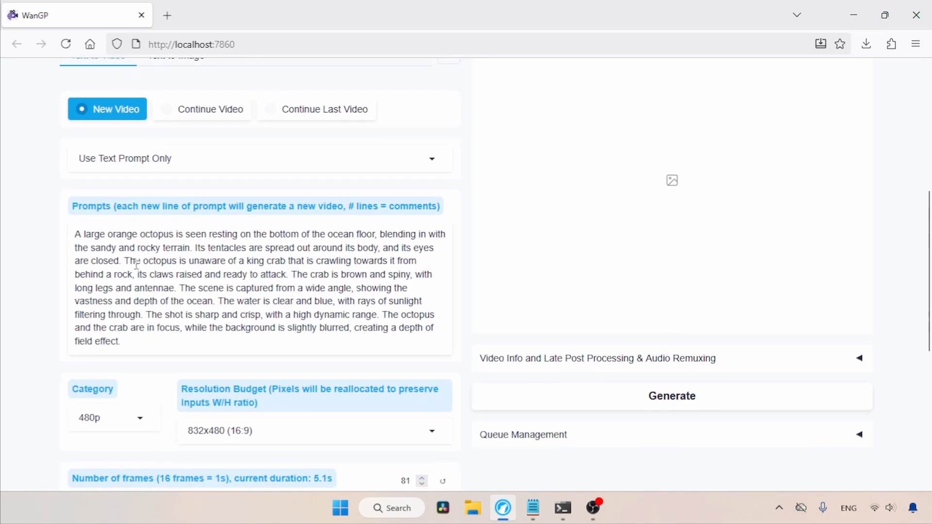
Copy the curious-cat prompt from the tutorial notes over the octopus prompt
left_click(532, 507)
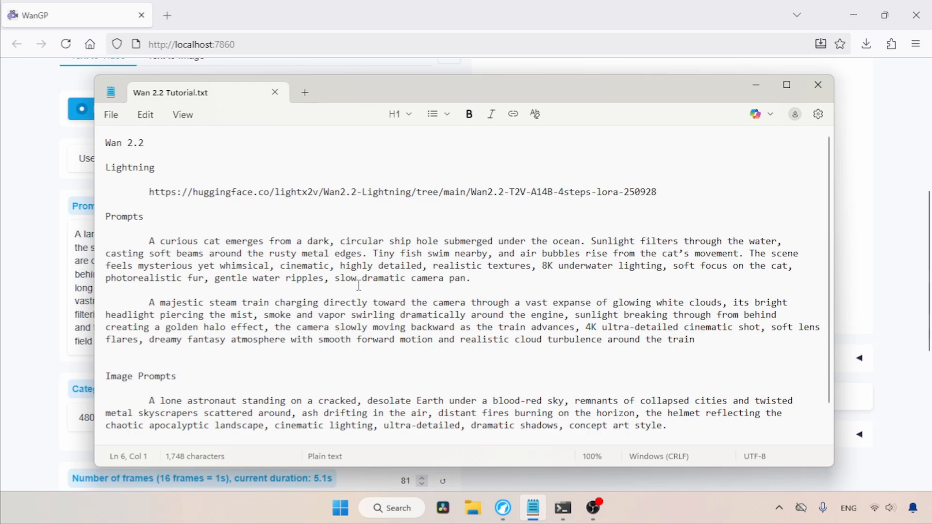
left_click_drag(149, 241, 489, 286)
key("ctrl+c")
left_click(502, 507)
key("ctrl+a")
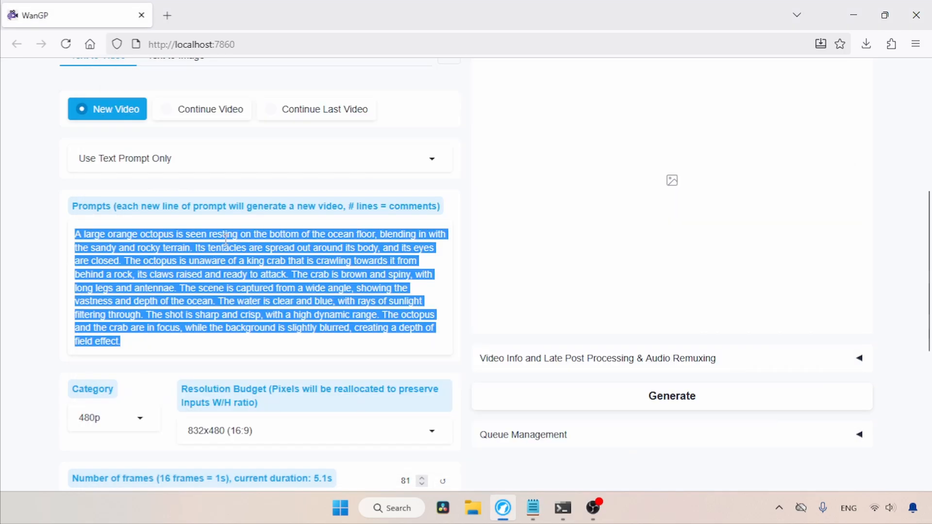
key("ctrl+v")
scroll(148, 268, "down", 3)
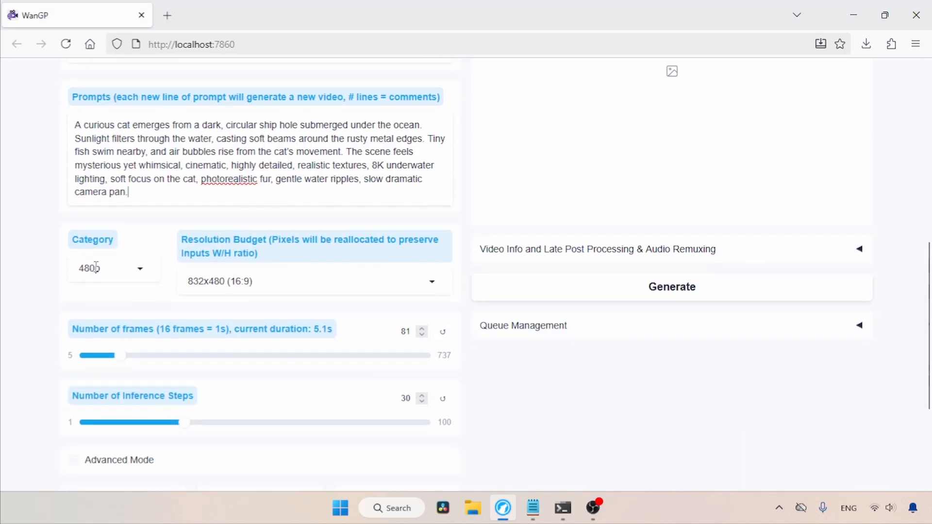
Keep the 480p category and 832x480 (16:9) resolution budget unchanged
left_click(141, 268)
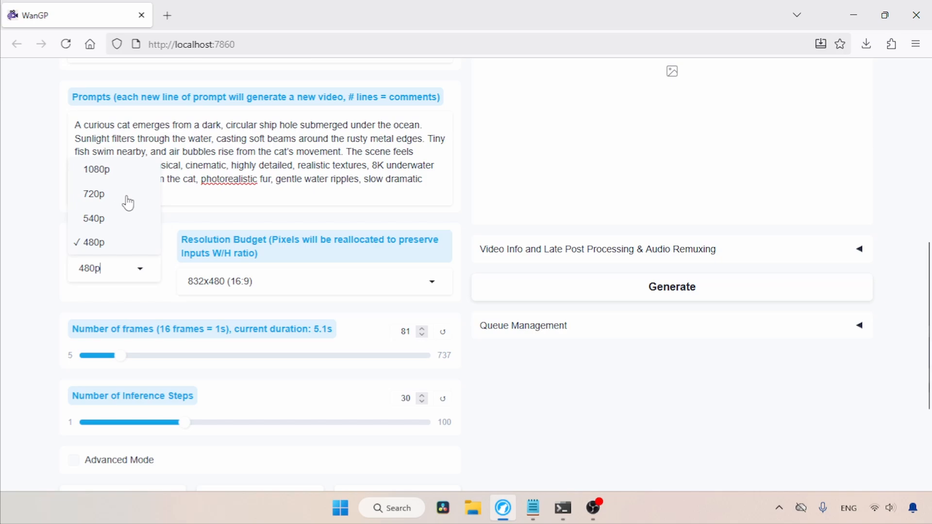
left_click(101, 247)
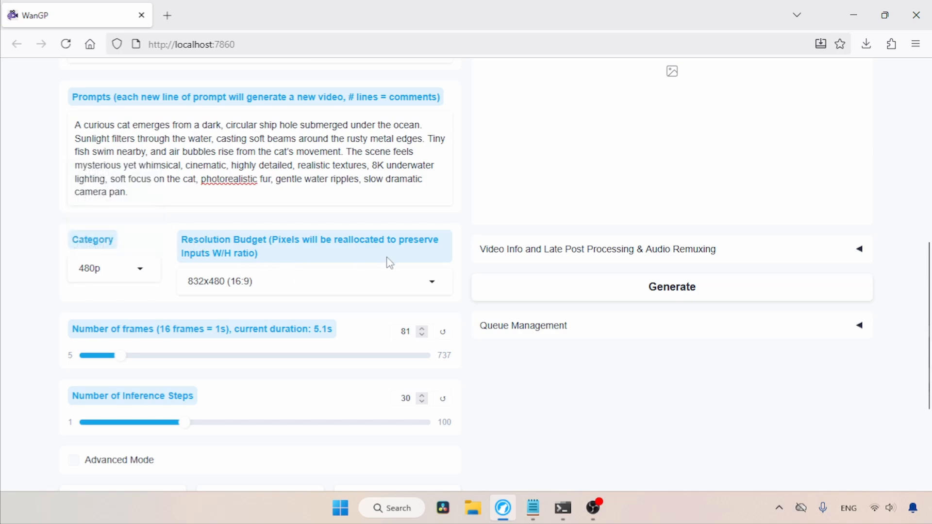
left_click(315, 280)
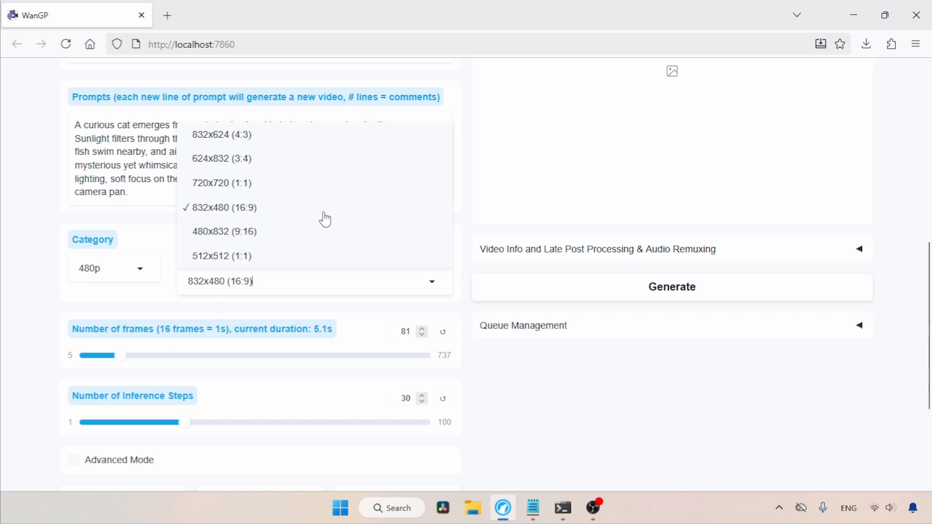
left_click(463, 285)
scroll(862, 278, "down", 3)
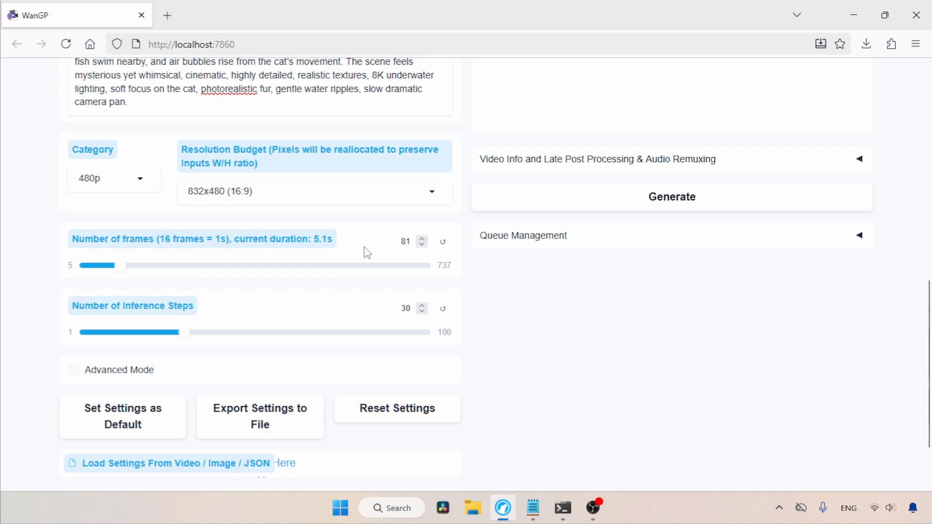
scroll(900, 350, "down", 2)
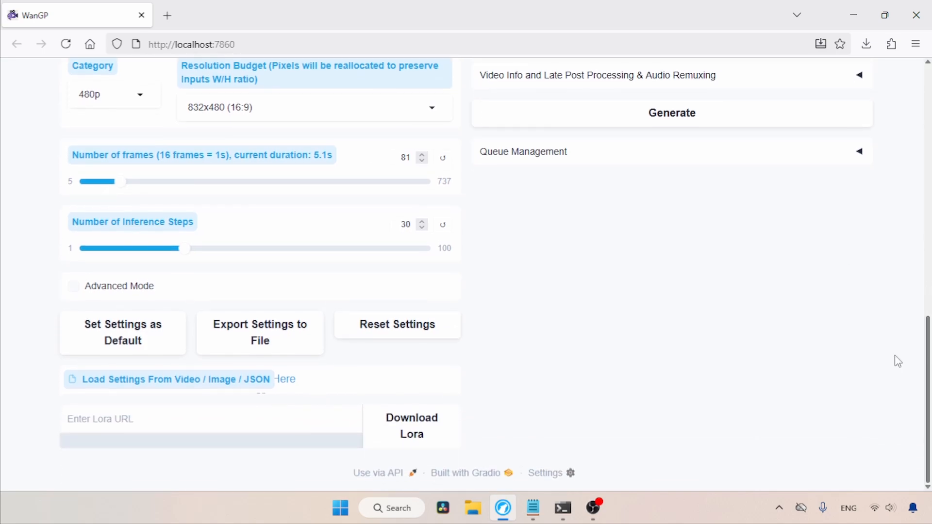
Enable advanced settings and set Guidance (CFG) and Guidance2 (CFG) to 1
double_click(411, 228)
type("4")
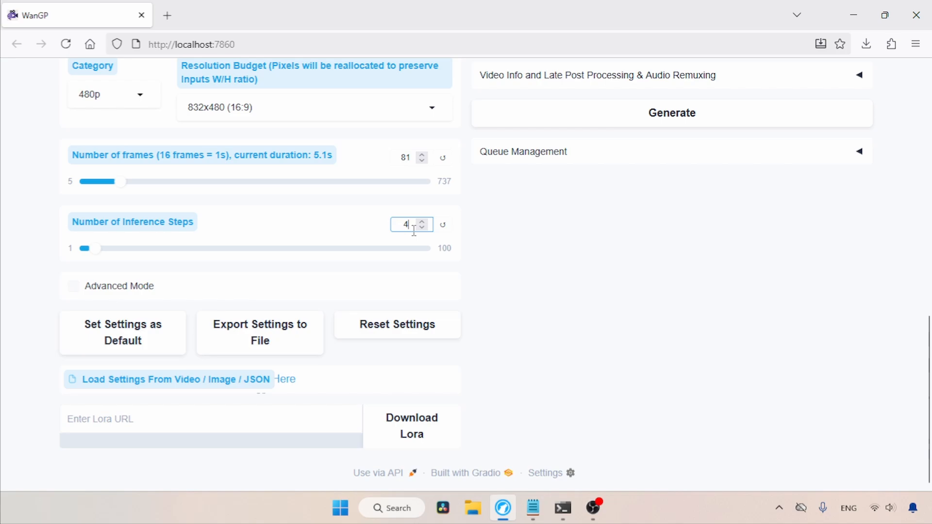
left_click(100, 289)
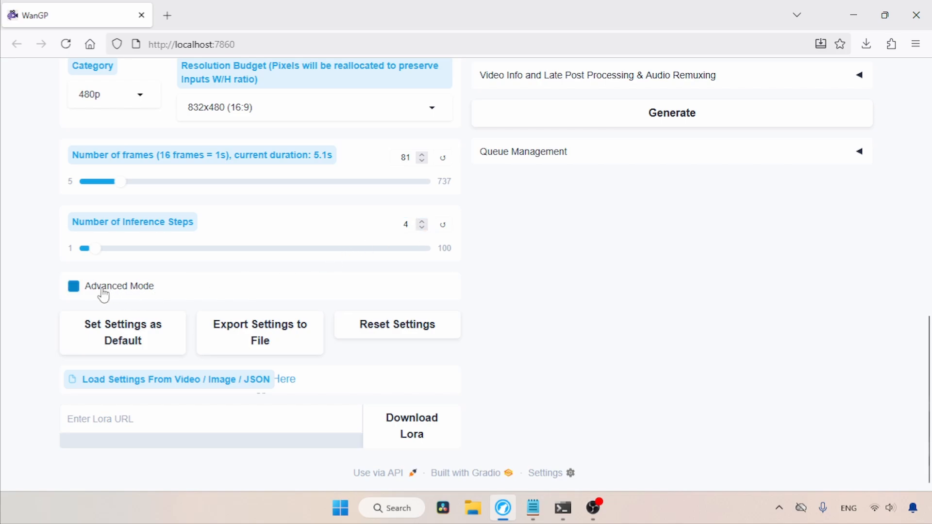
scroll(923, 291, "down", 3)
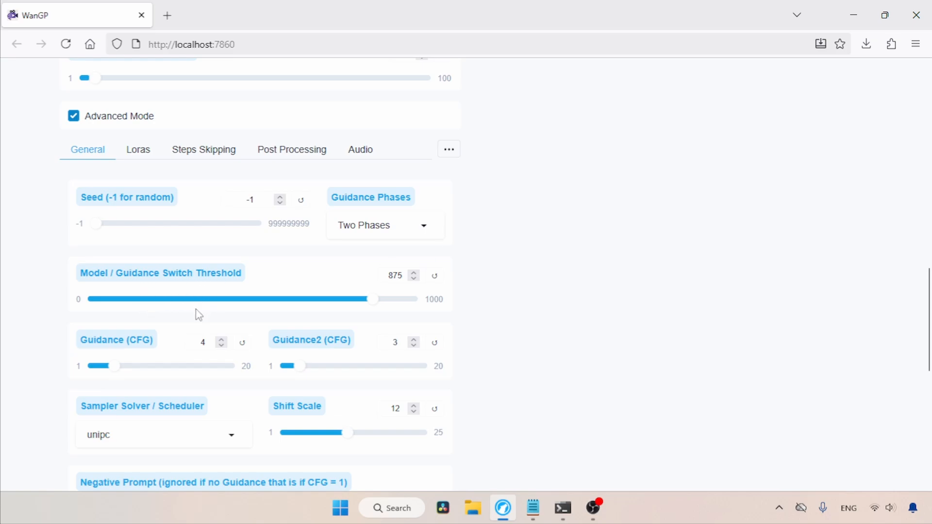
double_click(209, 343)
type("1")
left_click(404, 345)
key("BackSpace")
type("1")
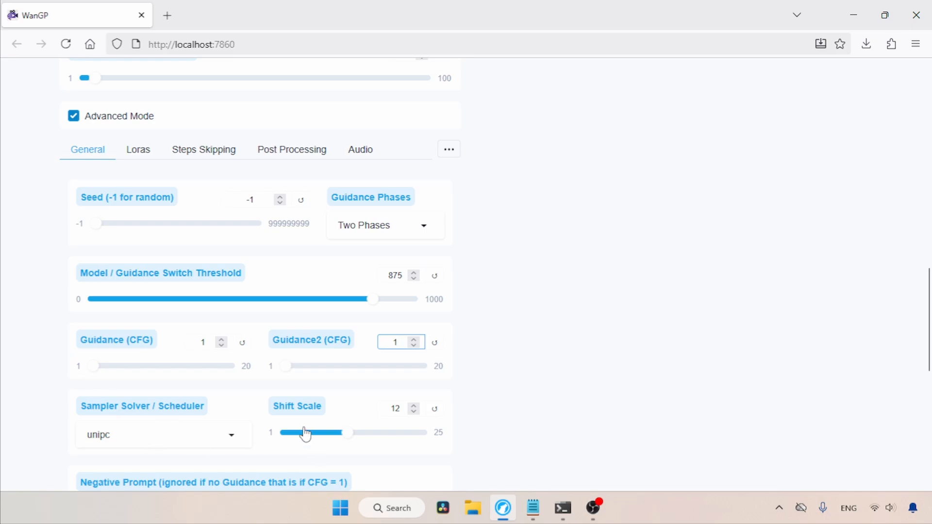
Activate the high_noise_model and low_noise_model Loras
left_click(139, 150)
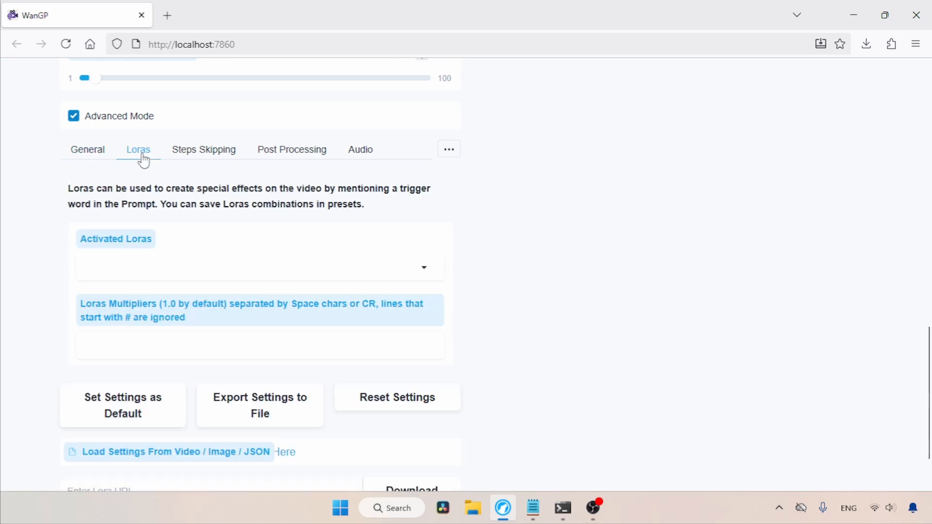
left_click(188, 268)
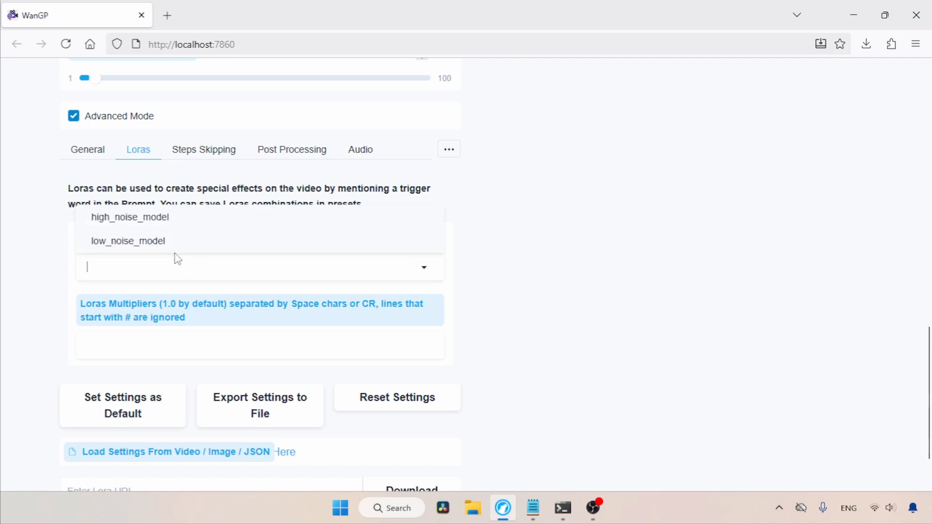
left_click(167, 218)
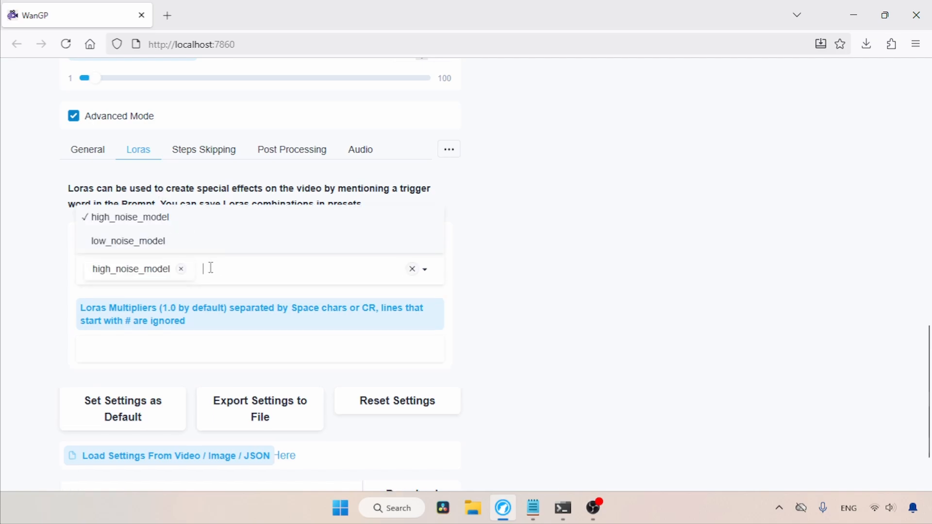
left_click(172, 243)
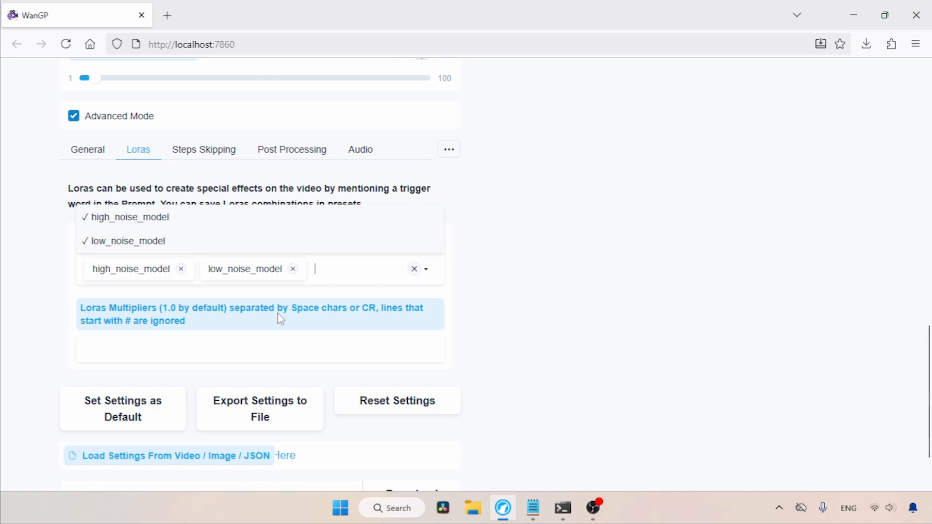
Enter the Lora multipliers '1;0 0;1' for the two models
left_click(117, 348)
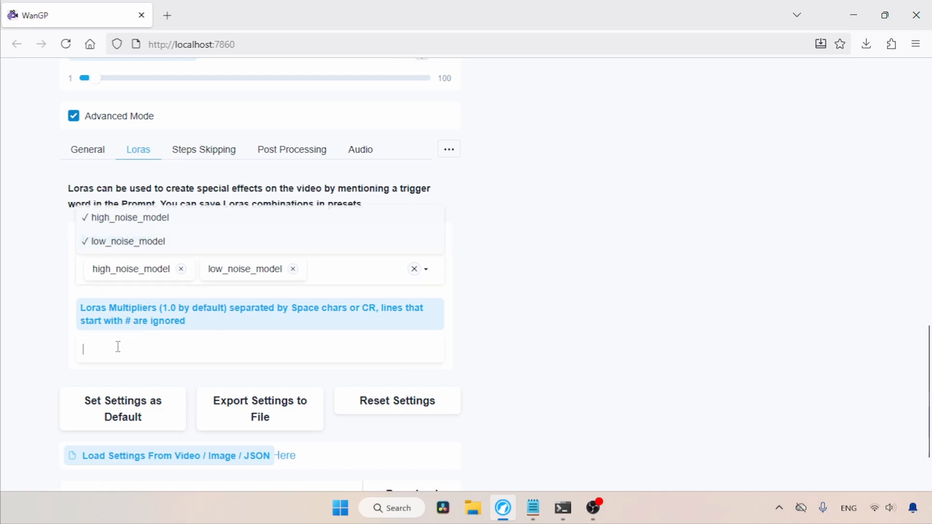
type("1;0 0;1")
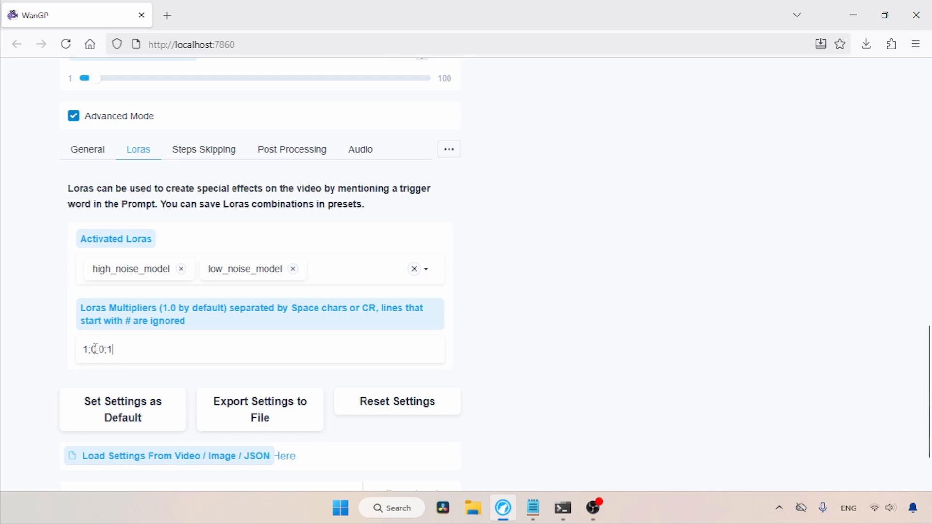
left_click_drag(97, 352, 82, 352)
left_click(99, 350)
left_click_drag(99, 349, 136, 349)
Leave the Steps Skipping cache type at None
left_click(207, 151)
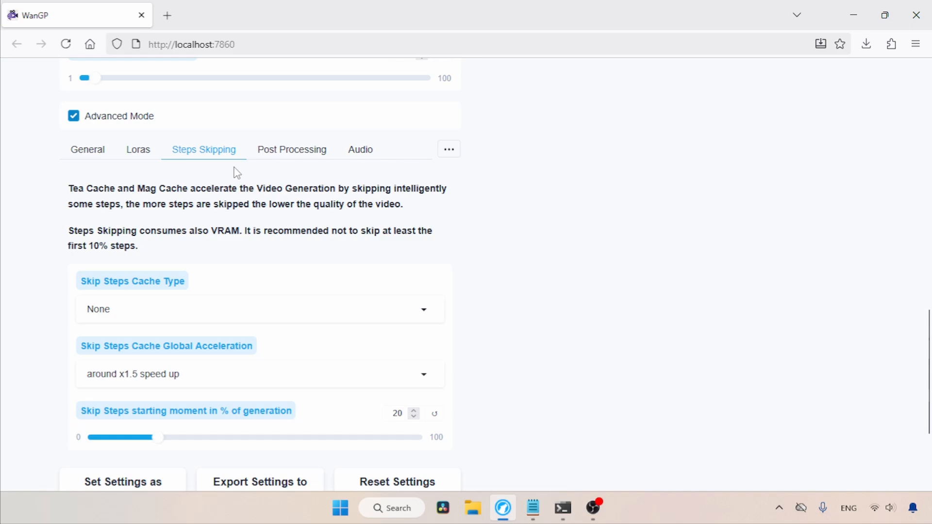
left_click(328, 310)
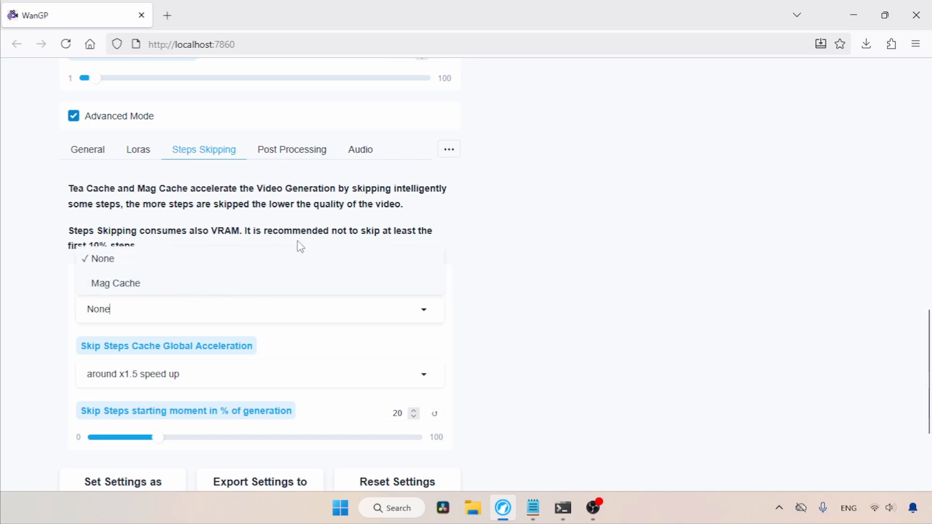
left_click(205, 160)
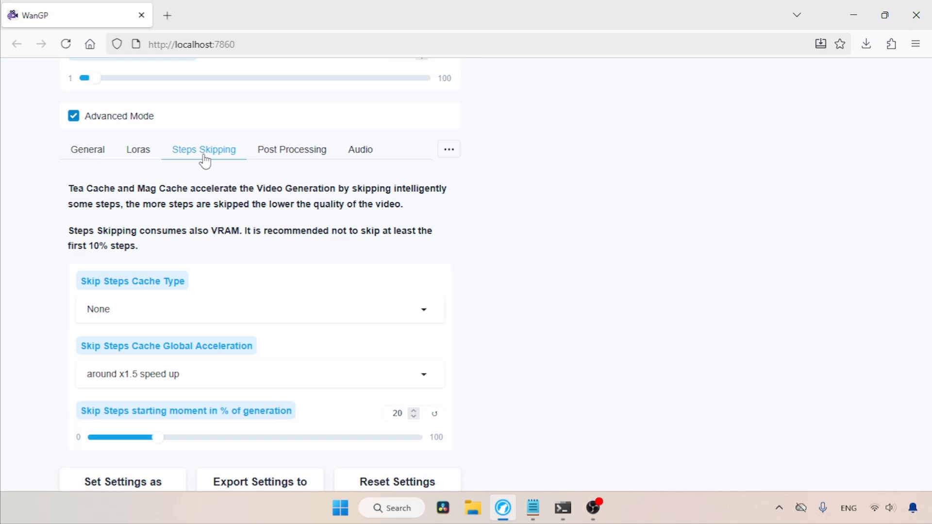
Generate the underwater cat video and play the finished result twice
left_click(96, 160)
scroll(921, 180, "up", 2)
scroll(921, 179, "up", 5)
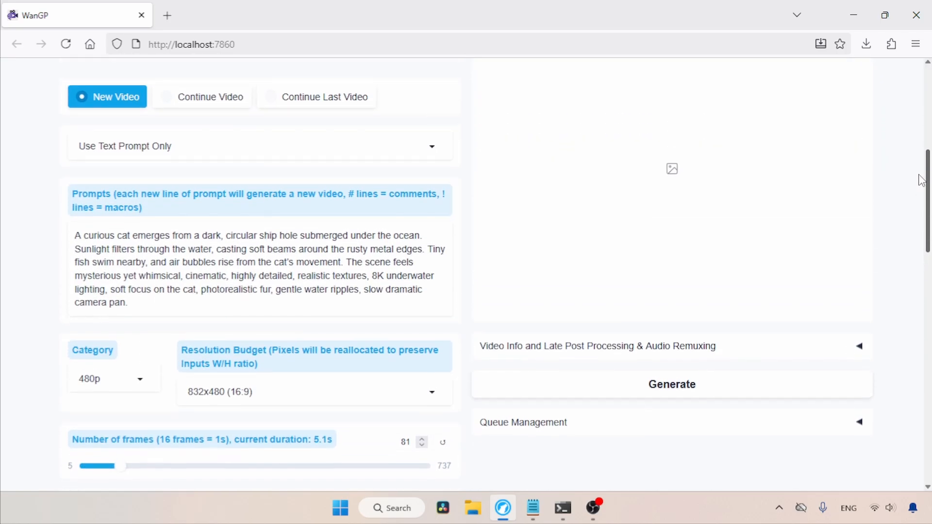
scroll(921, 176, "up", 1)
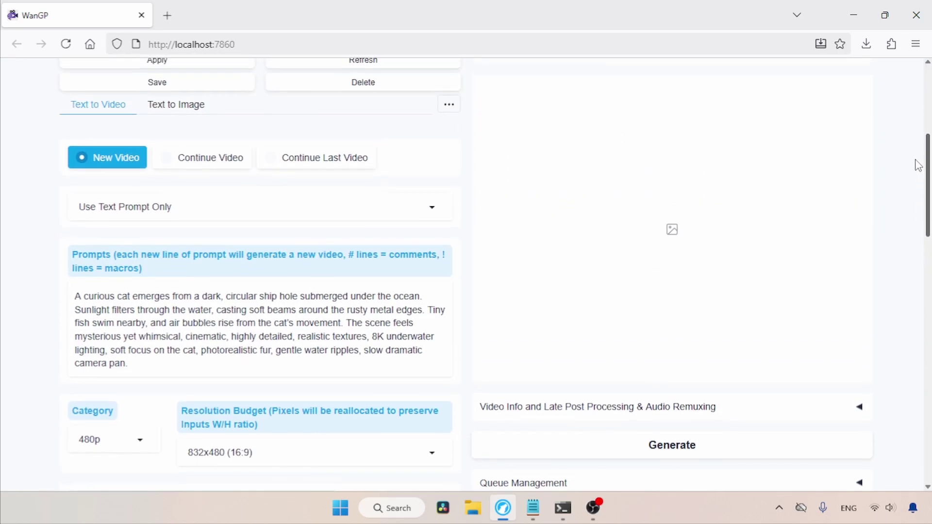
left_click(697, 447)
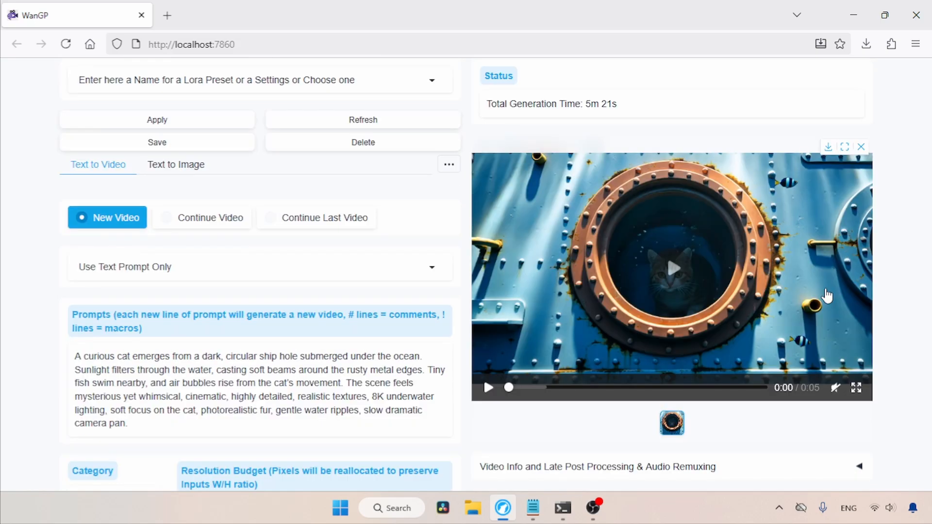
left_click(793, 256)
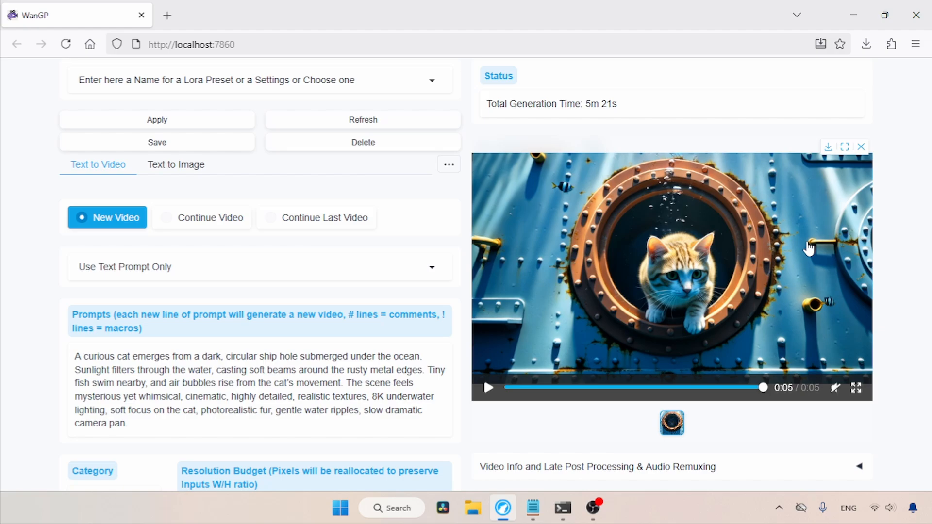
left_click(810, 250)
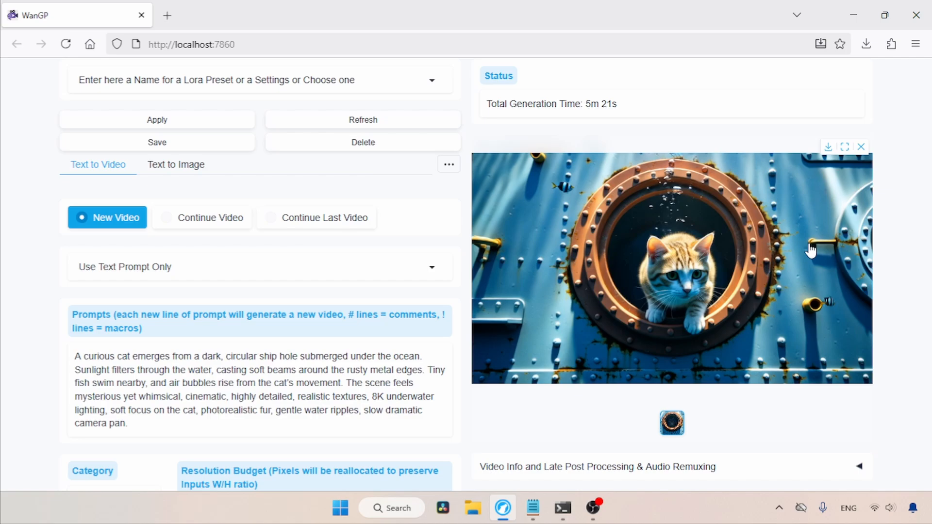
Copy the steam train prompt from the notes over the cat prompt
left_click(532, 507)
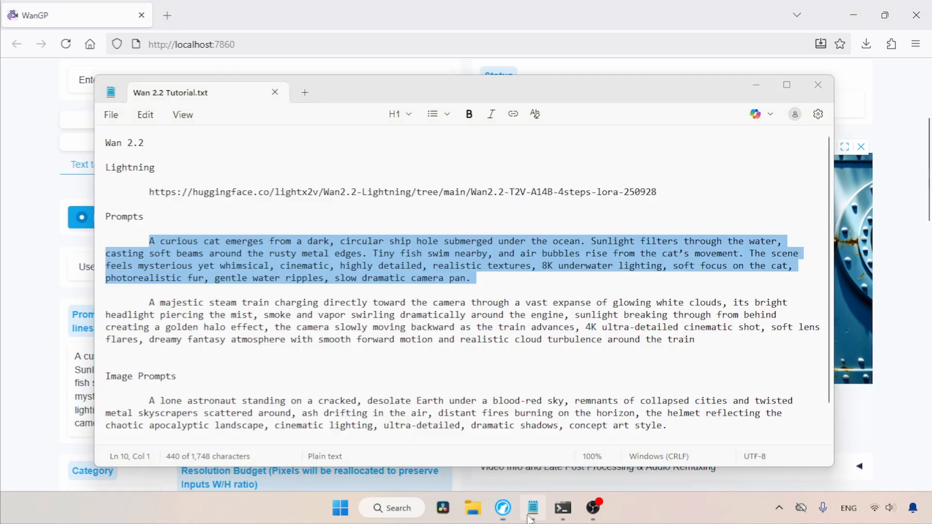
left_click_drag(150, 301, 695, 339)
key("ctrl+c")
left_click(892, 220)
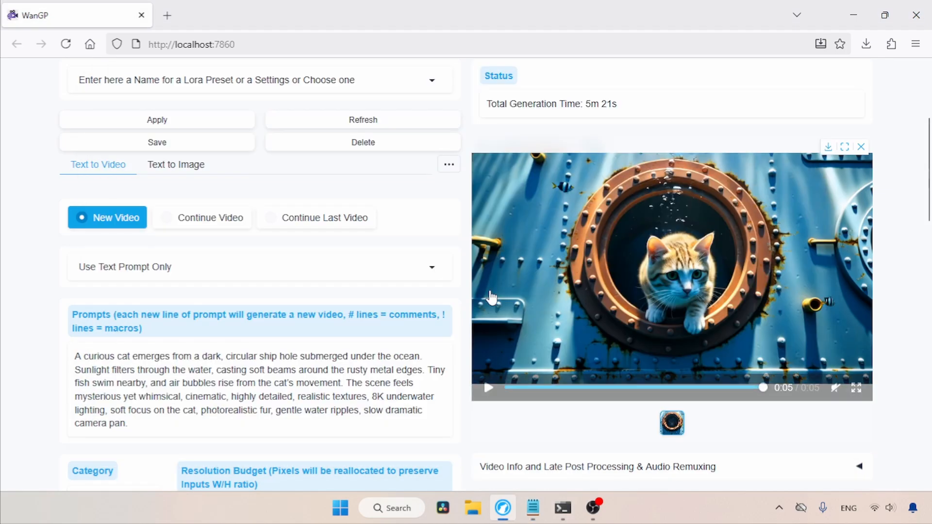
left_click(266, 390)
key("ctrl+a")
key("ctrl+v")
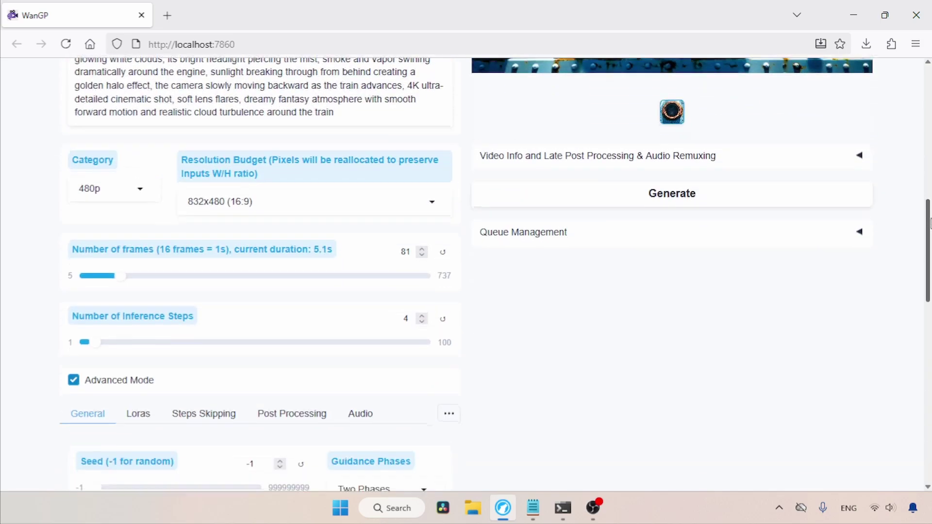
left_click_drag(929, 138, 929, 232)
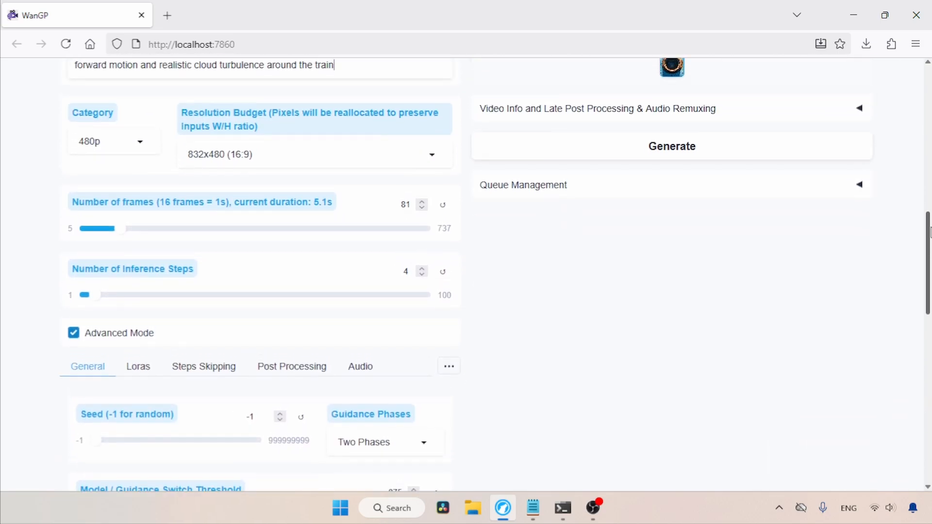
scroll(448, 250, "up", 2)
Set the resolution budget to portrait 480x832 (9:16)
left_click(291, 247)
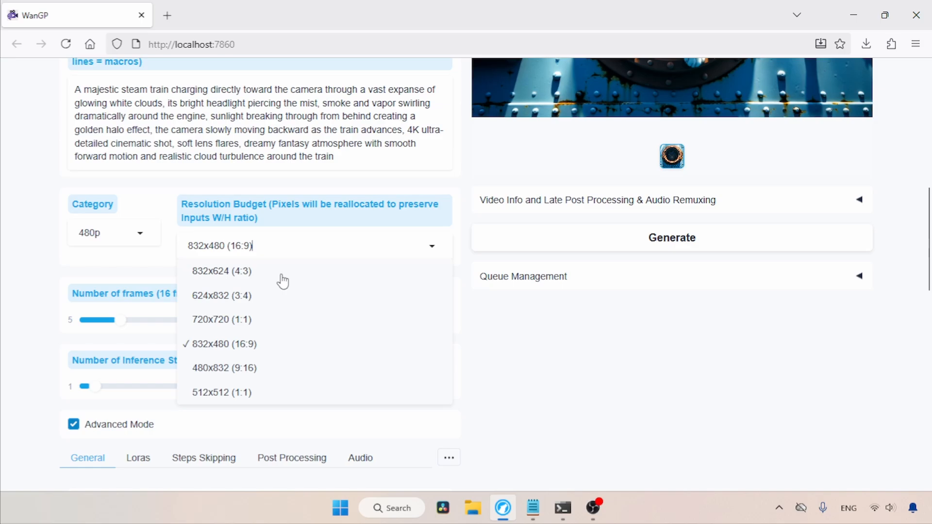
left_click(232, 375)
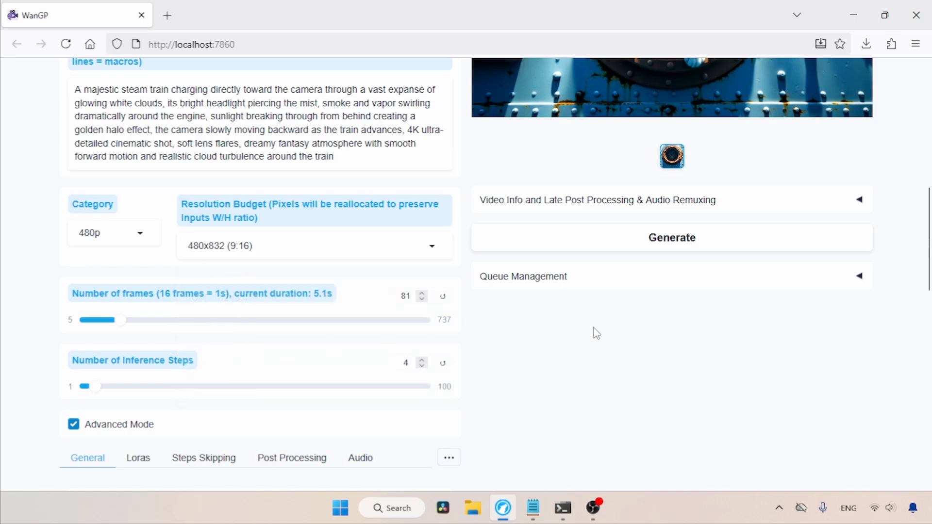
scroll(664, 334, "up", 3)
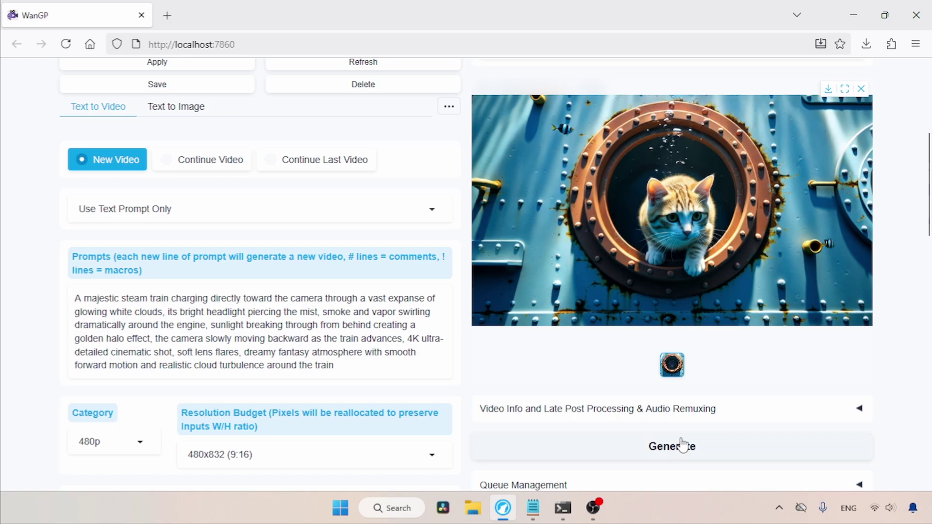
Generate the portrait steam train video and play the result
left_click(679, 445)
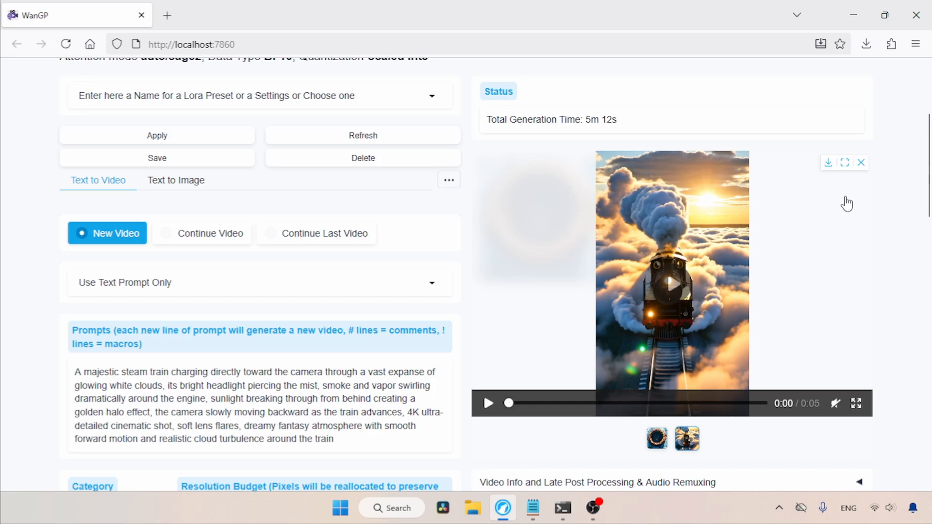
left_click(770, 255)
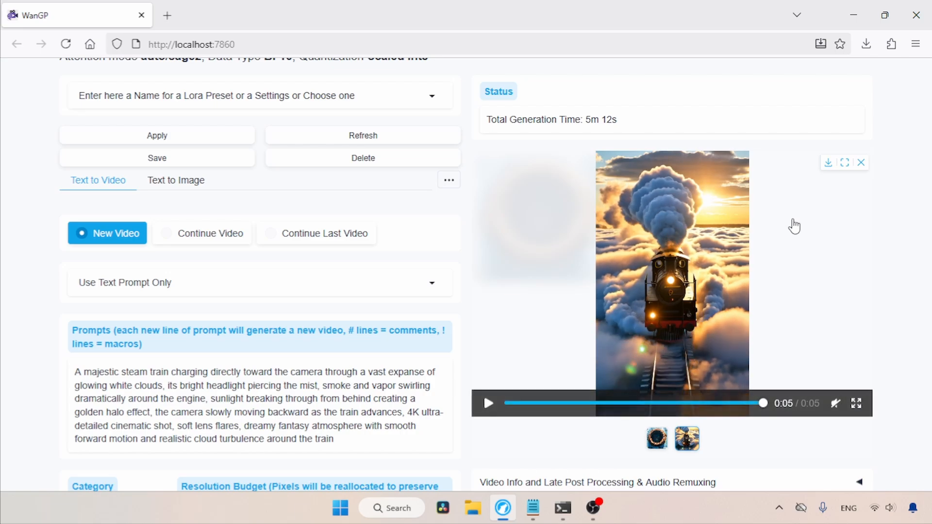
left_click(186, 285)
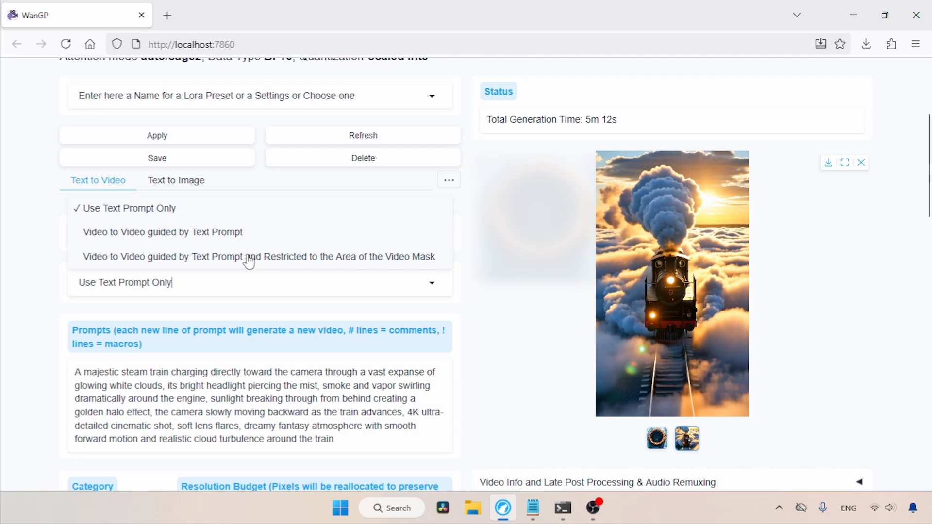
Switch to video-to-video, load the 7570255 headphone-woman clip, and set denoising strength to 0.65
left_click(209, 233)
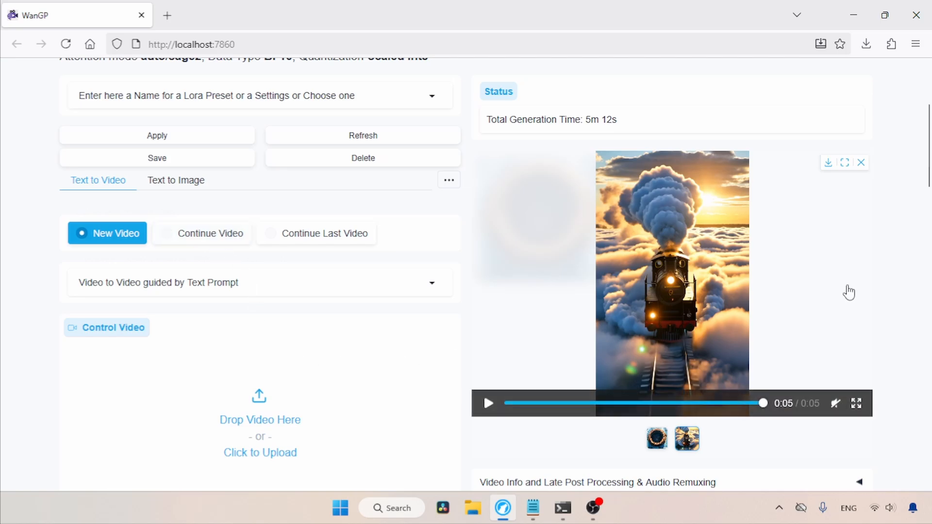
left_click_drag(930, 166, 931, 195)
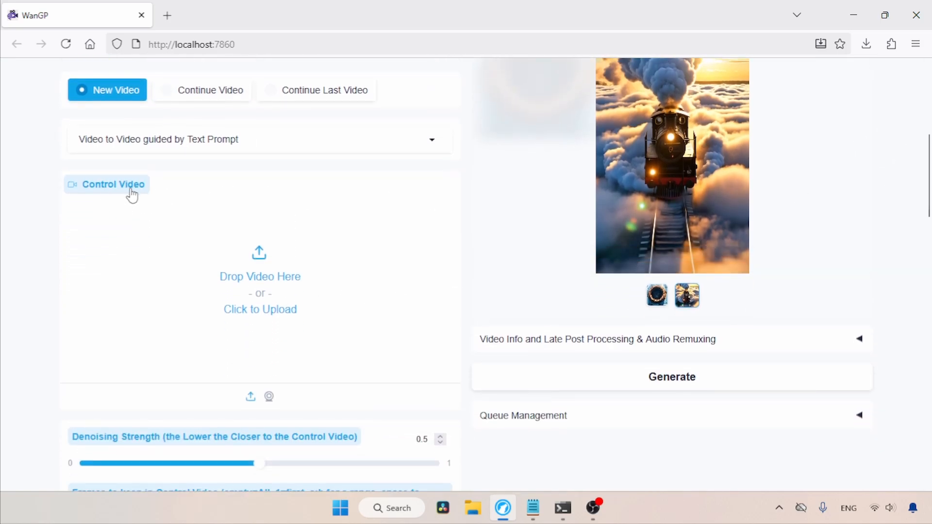
left_click(291, 285)
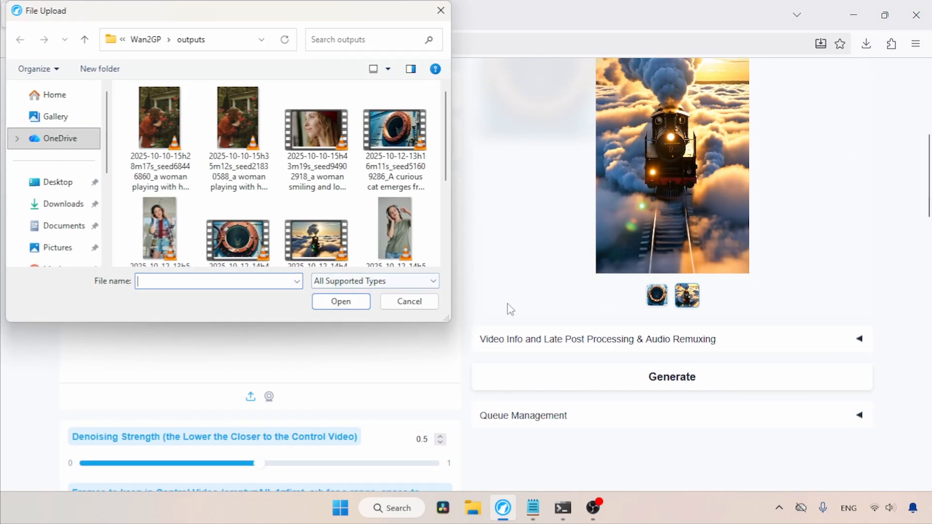
scroll(443, 169, "down", 2)
left_click(51, 209)
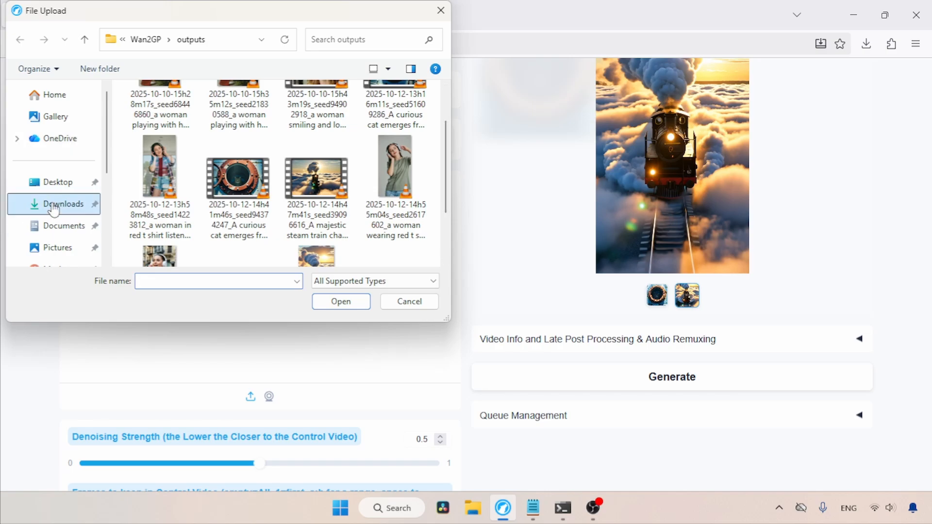
scroll(72, 218, "down", 2)
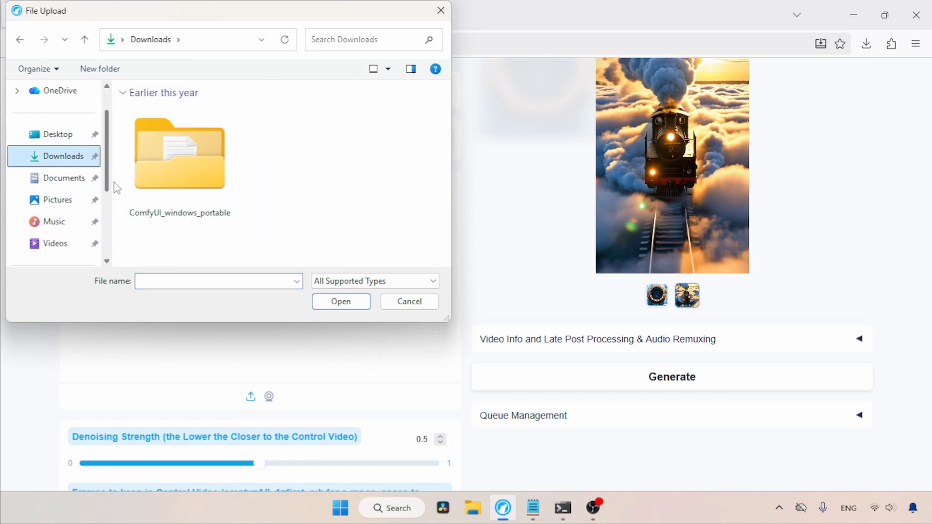
left_click(56, 203)
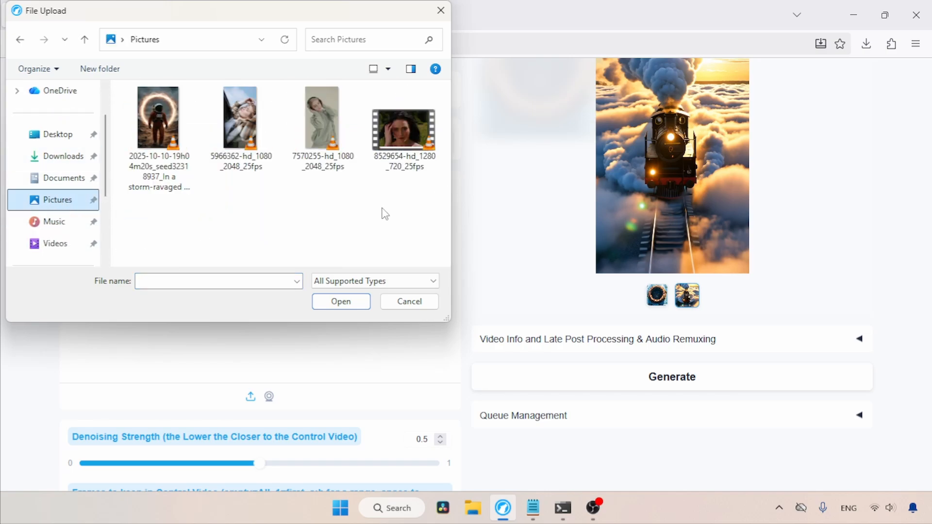
double_click(328, 118)
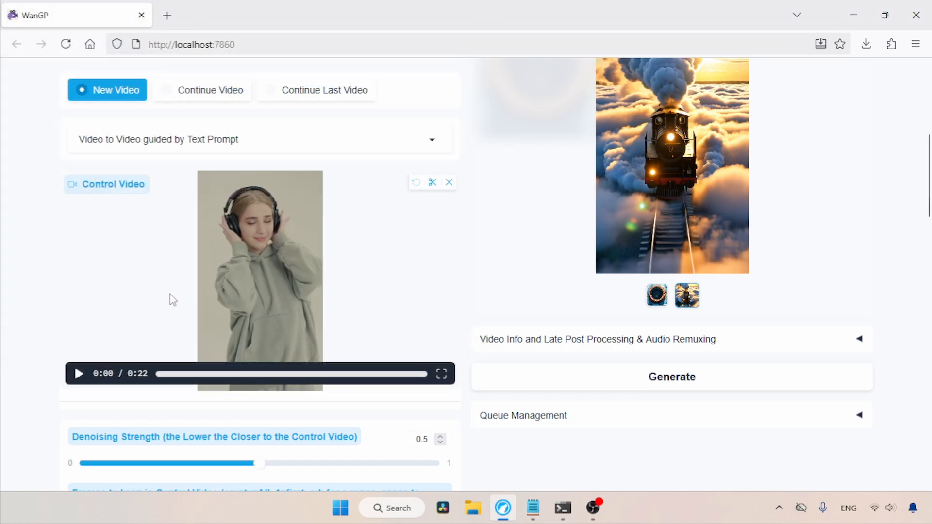
left_click_drag(929, 188, 930, 207)
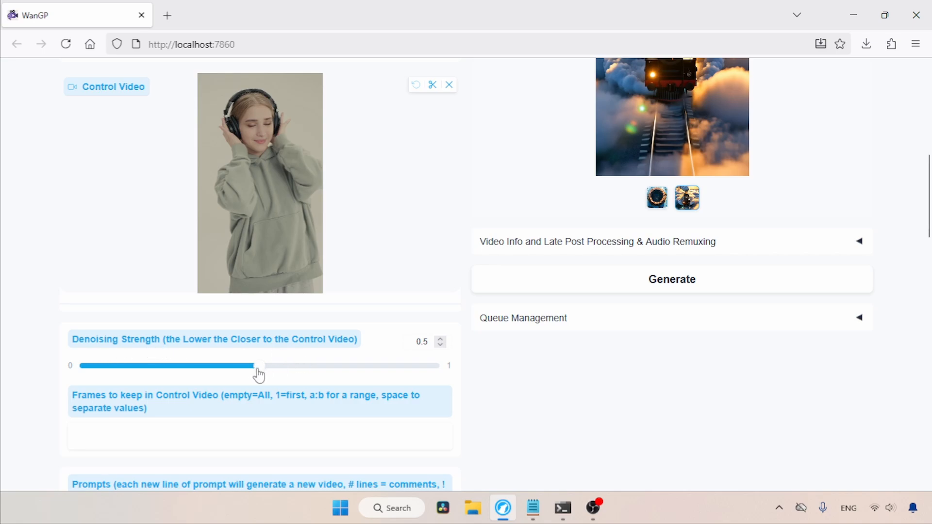
mouse_move(259, 374)
left_mouse_down()
mouse_move(171, 370)
mouse_move(332, 371)
mouse_move(313, 370)
left_mouse_up()
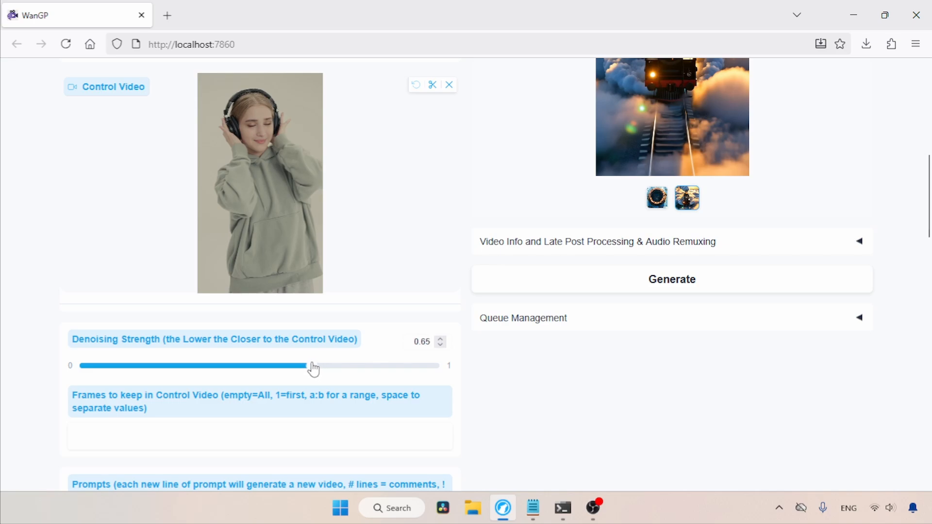
left_click_drag(929, 201, 930, 255)
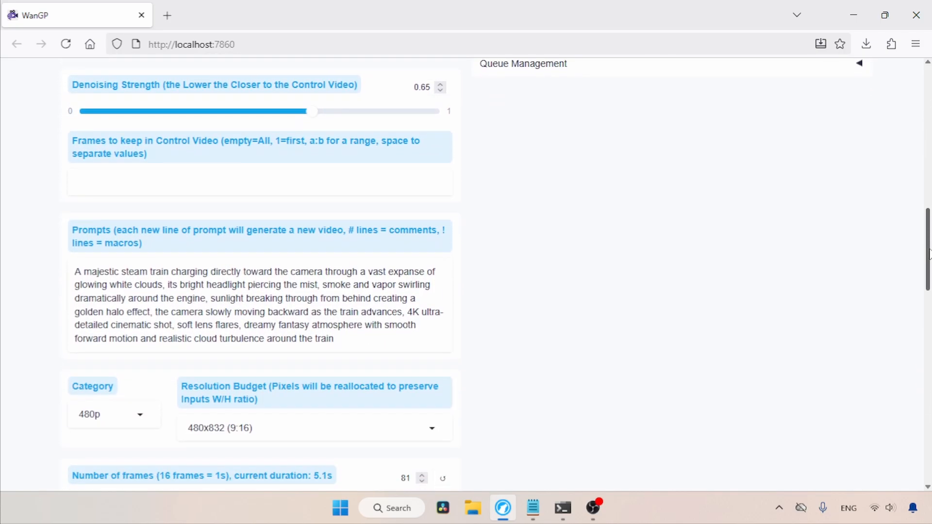
Replace the steam train prompt with one describing a woman in a red t-shirt listening to music
key("ctrl+a")
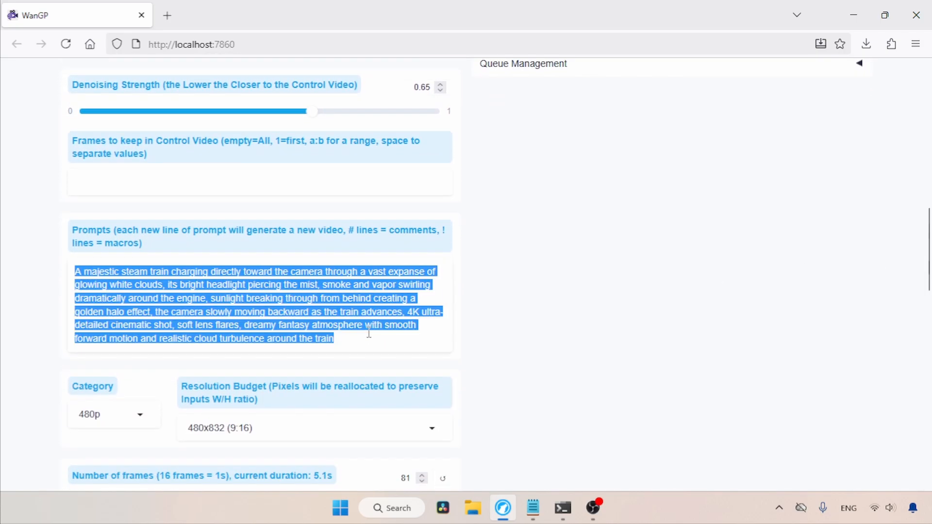
type("a woman ")
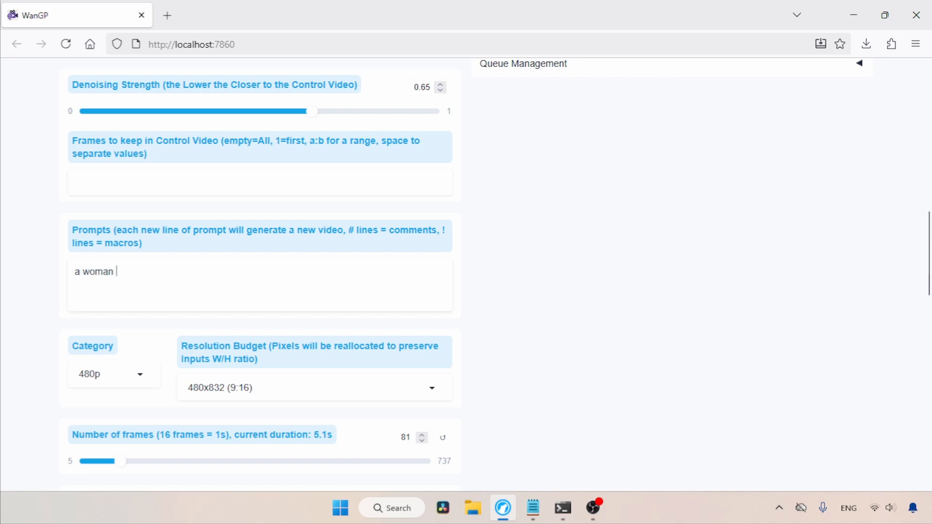
type("wearing red t shirt list")
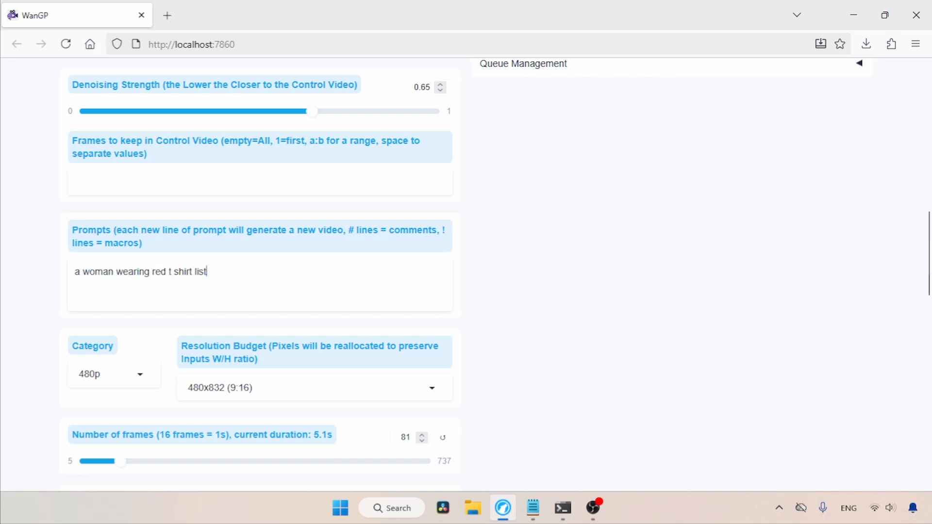
type("ening to a music")
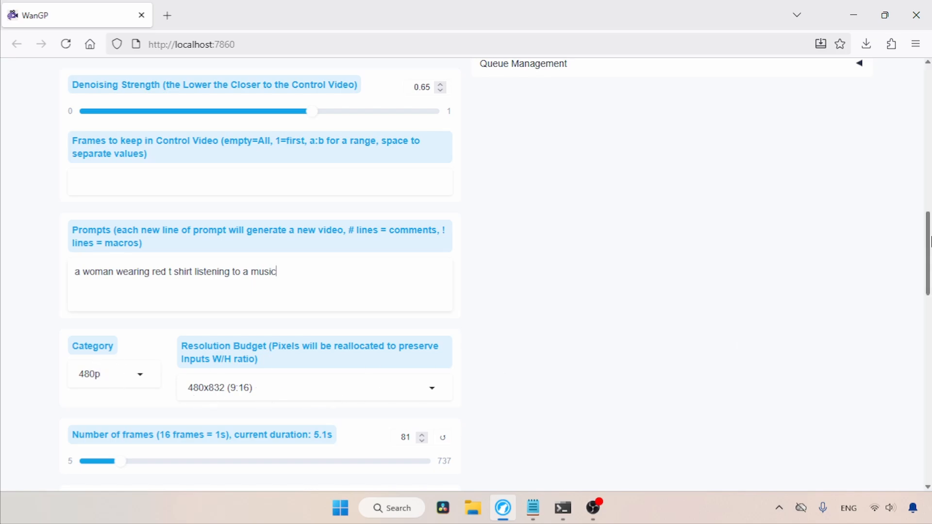
left_click_drag(929, 243, 929, 281)
scroll(426, 340, "down", 3)
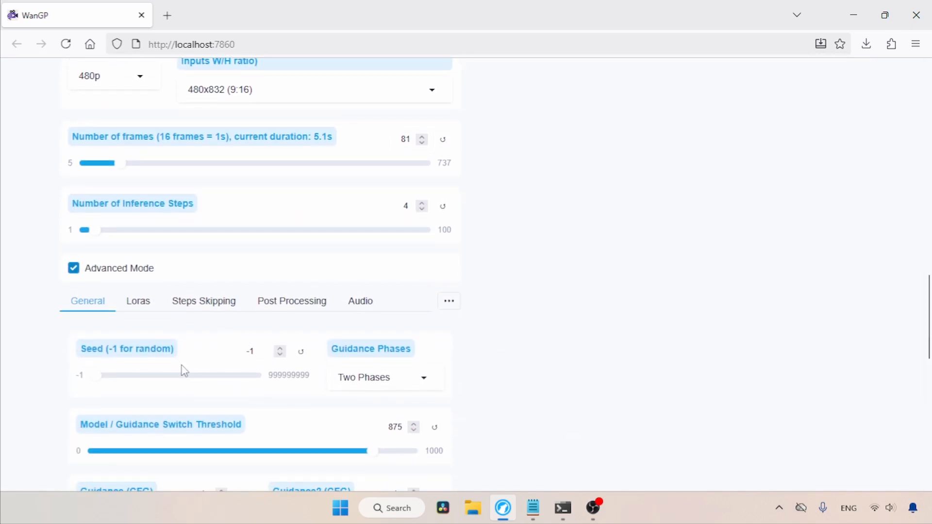
left_click_drag(928, 320, 931, 162)
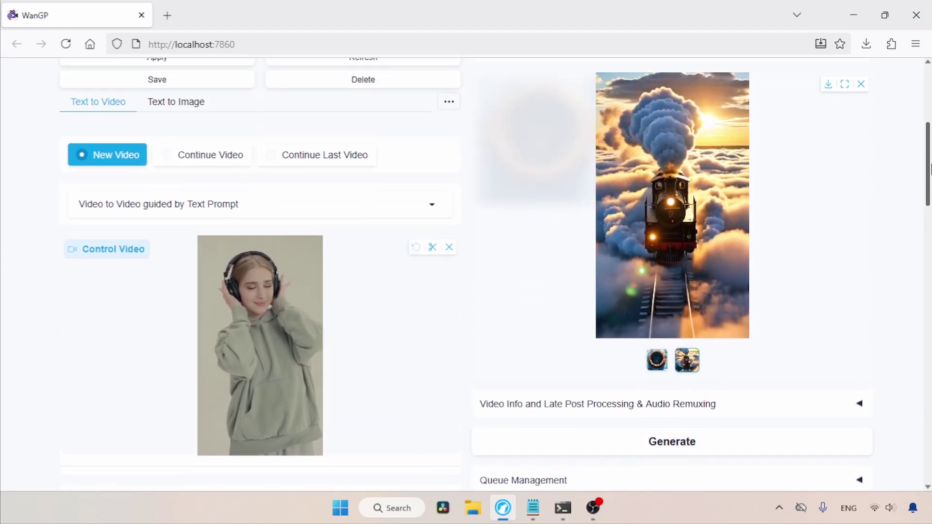
Generate the red t-shirt headphones clip and play it against the control video
left_click(692, 445)
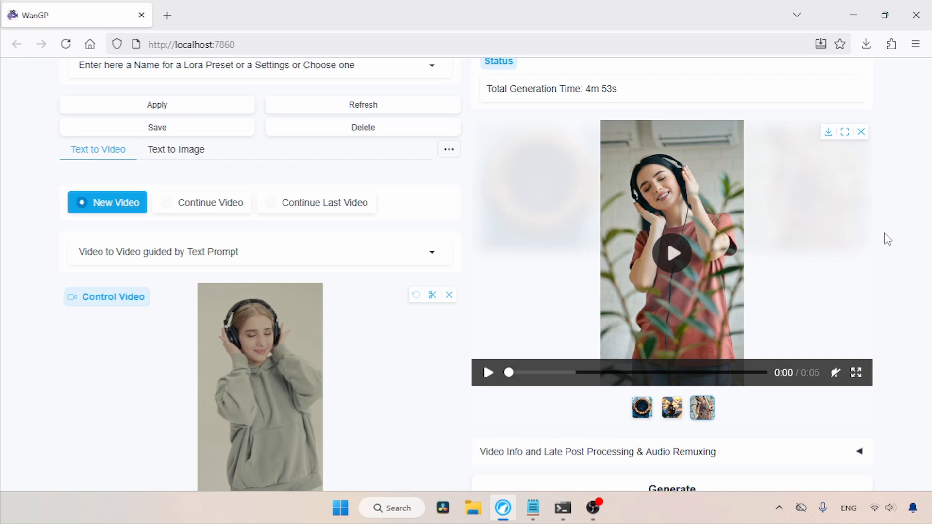
left_click(757, 251)
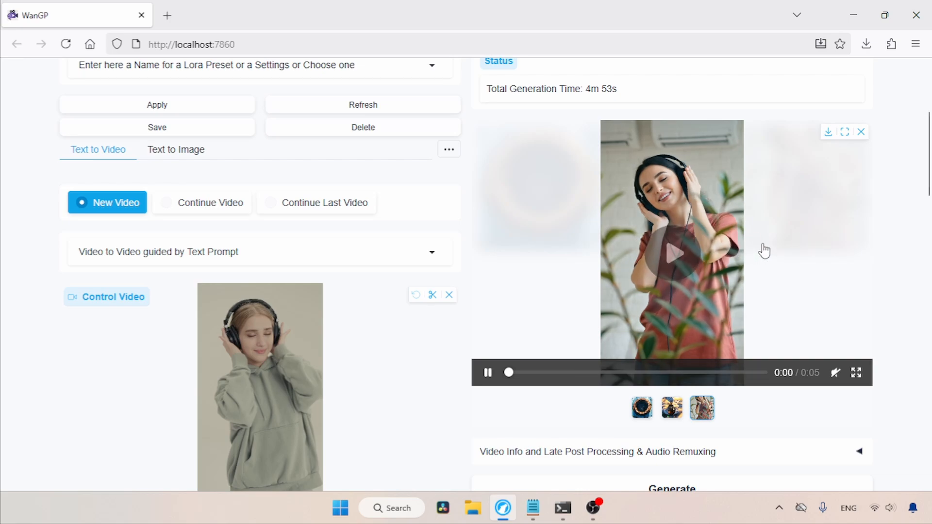
left_click(317, 354)
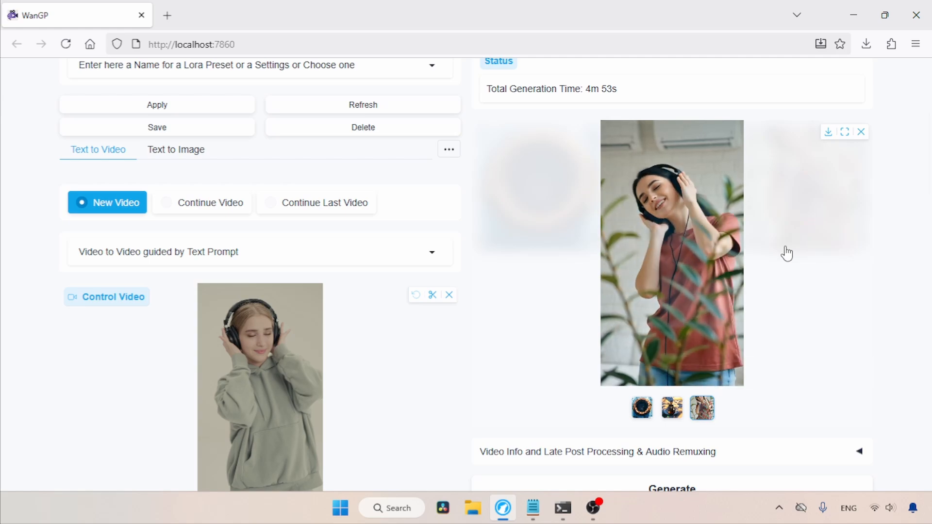
left_click(313, 345)
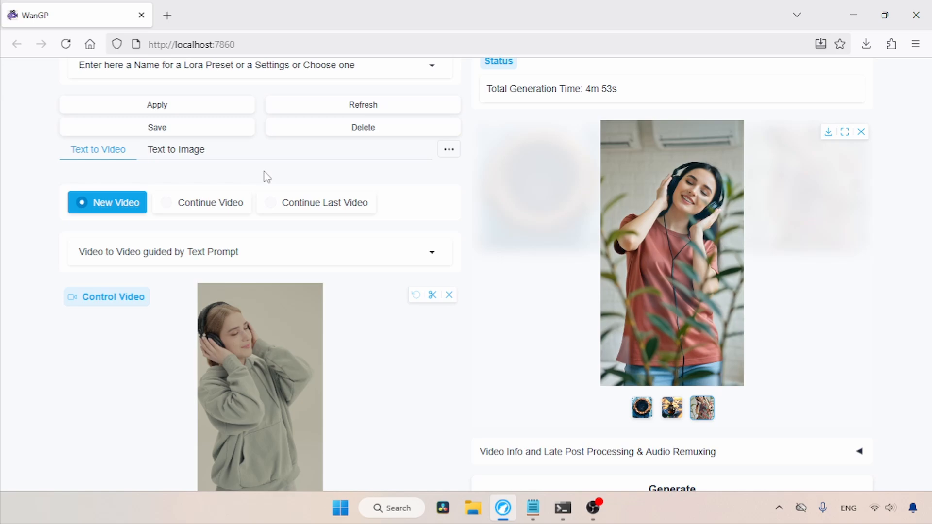
Switch to Text to Image using the text prompt only, then bring up the tutorial notes
left_click(189, 158)
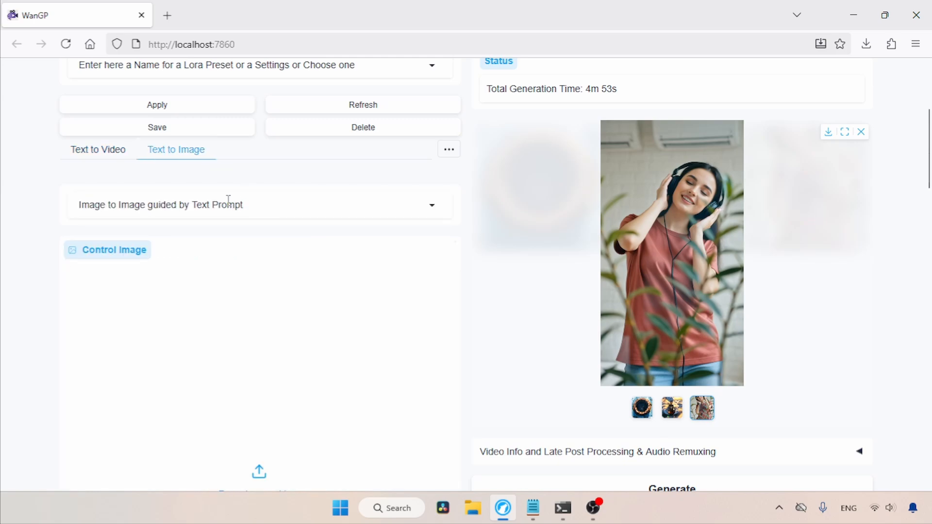
left_click(228, 200)
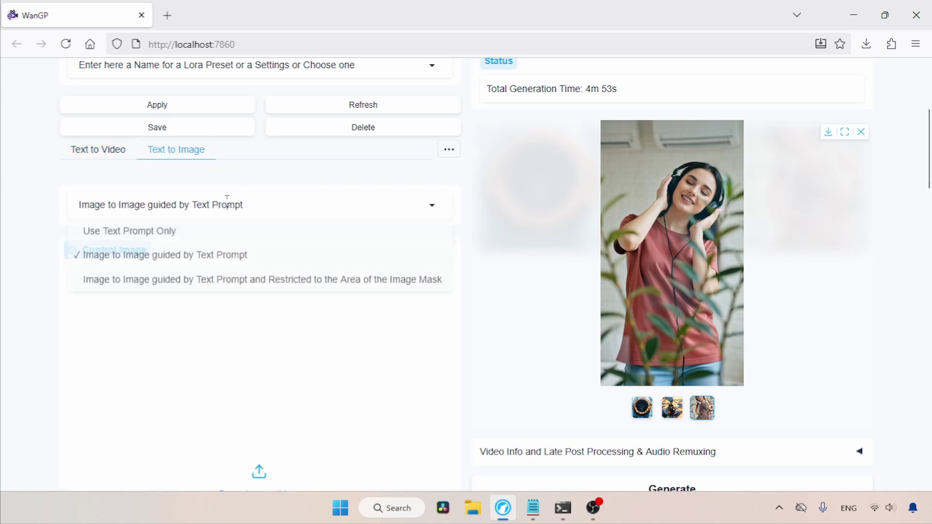
left_click(161, 232)
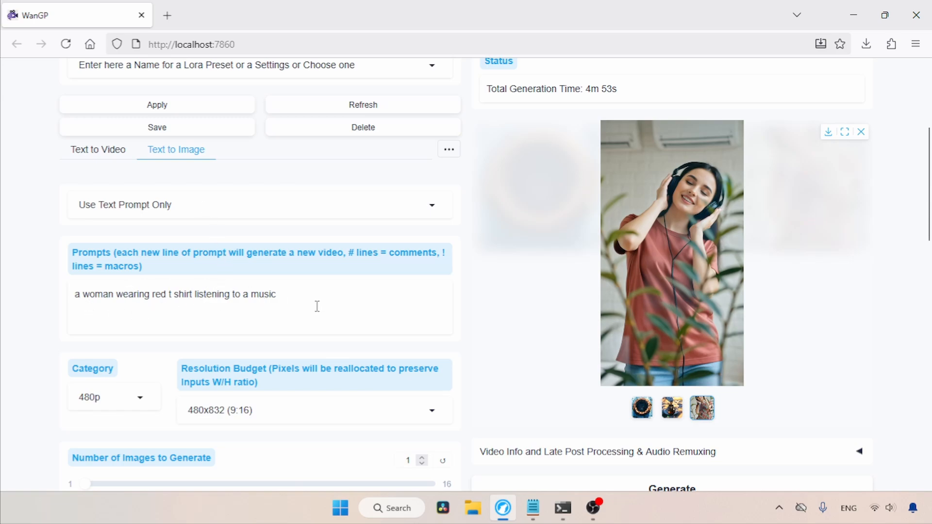
left_click(533, 507)
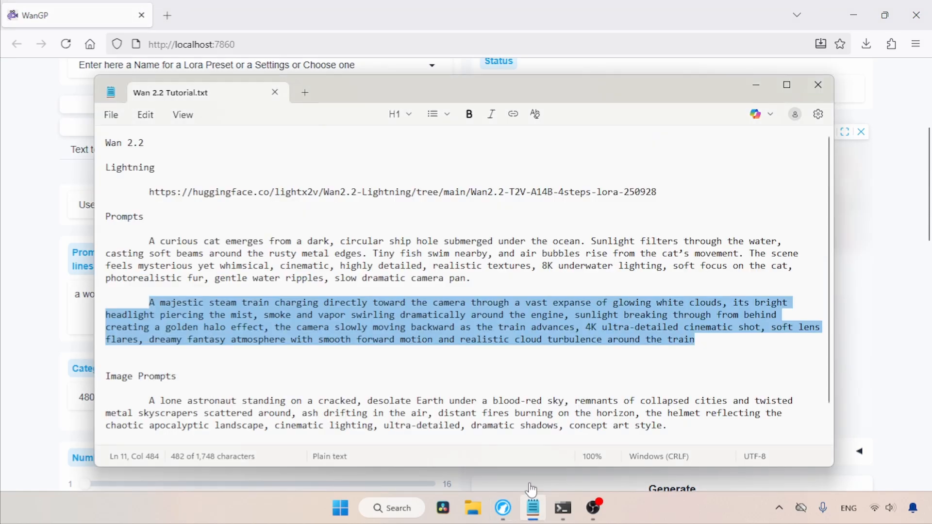
scroll(669, 377, "down", 1)
left_click_drag(150, 365, 106, 402)
key("ctrl+c")
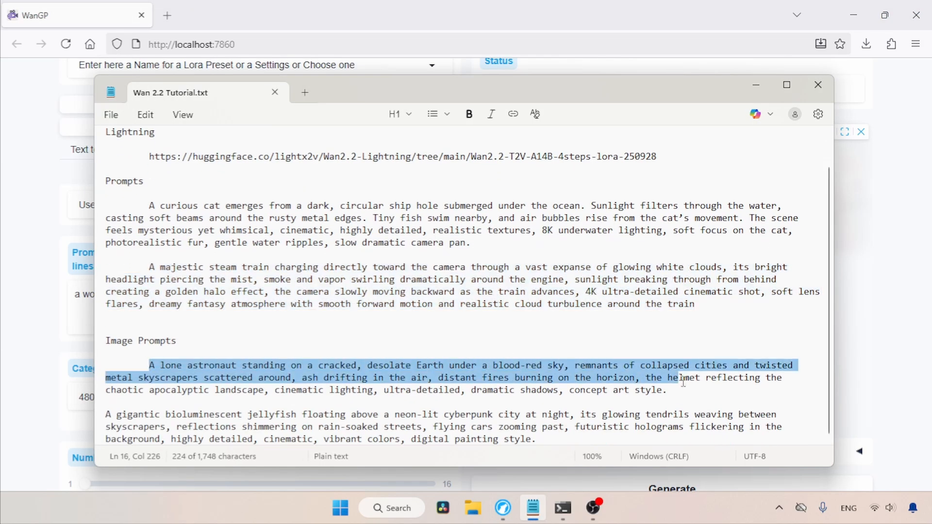
Paste the lone astronaut on a desolate Earth prompt over the woman prompt
left_click(87, 297)
key("ctrl+a")
key("ctrl+v")
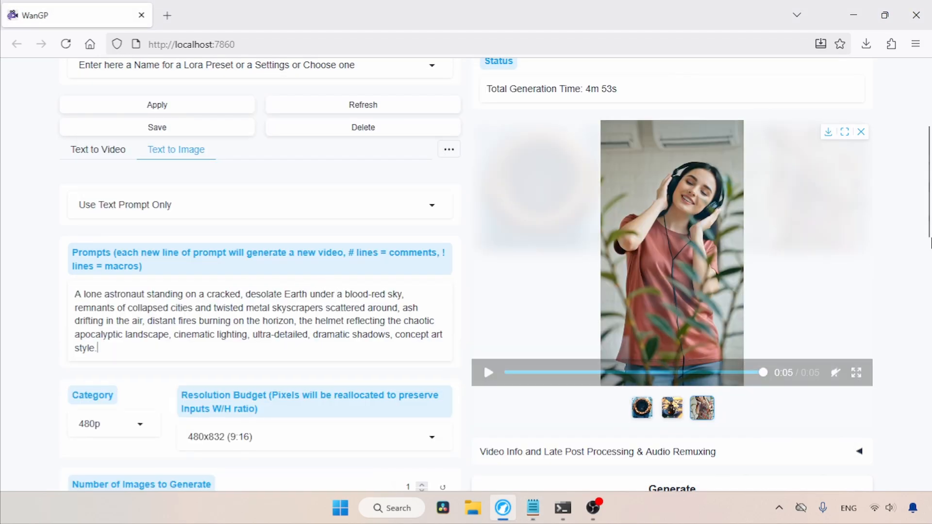
scroll(928, 172, "down", 3)
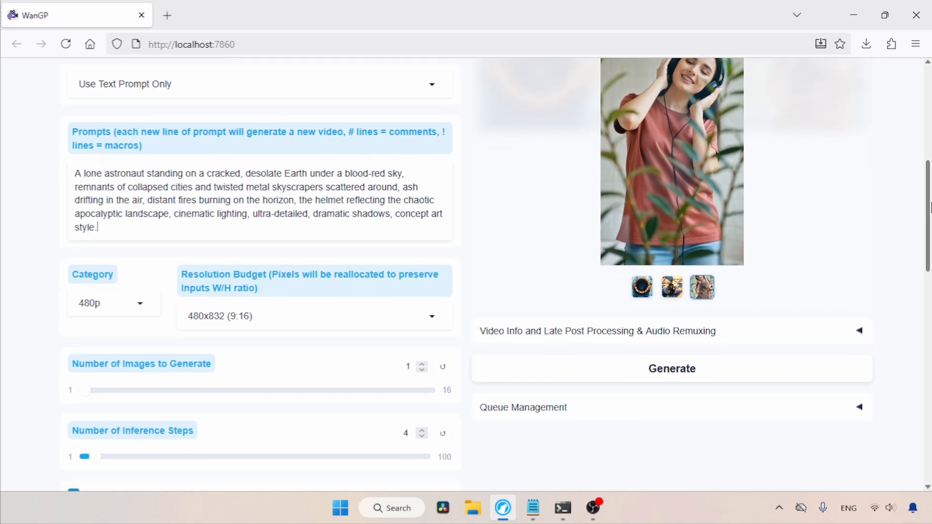
Set the resolution category to 1080p with a 1920x1088 (16:9) budget
left_click(150, 303)
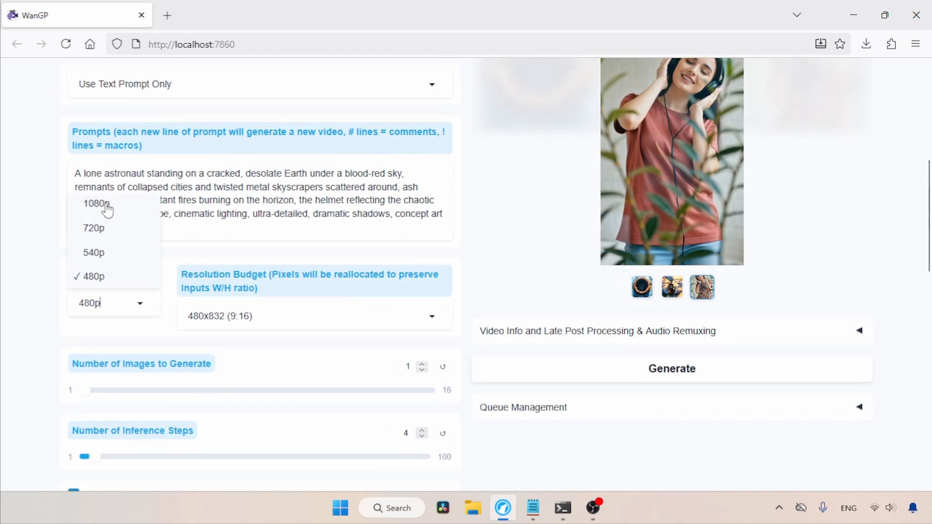
left_click(98, 203)
left_click(243, 314)
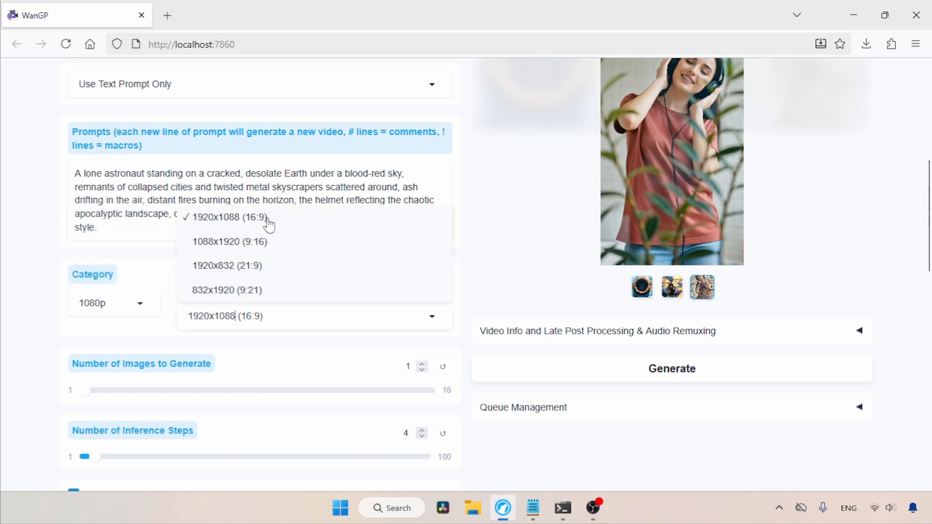
left_click(269, 224)
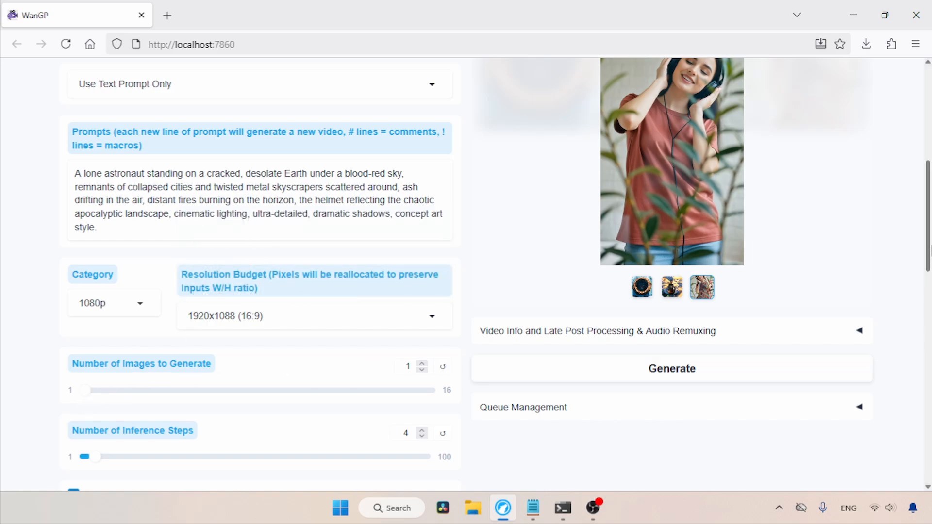
left_click_drag(929, 236, 929, 283)
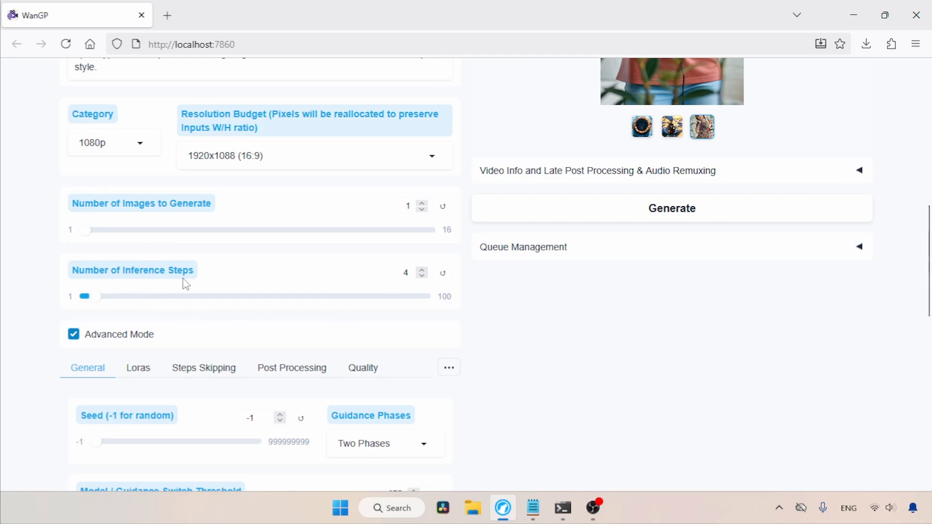
Raise the number of inference steps from 4 to 15
double_click(405, 273)
type("15")
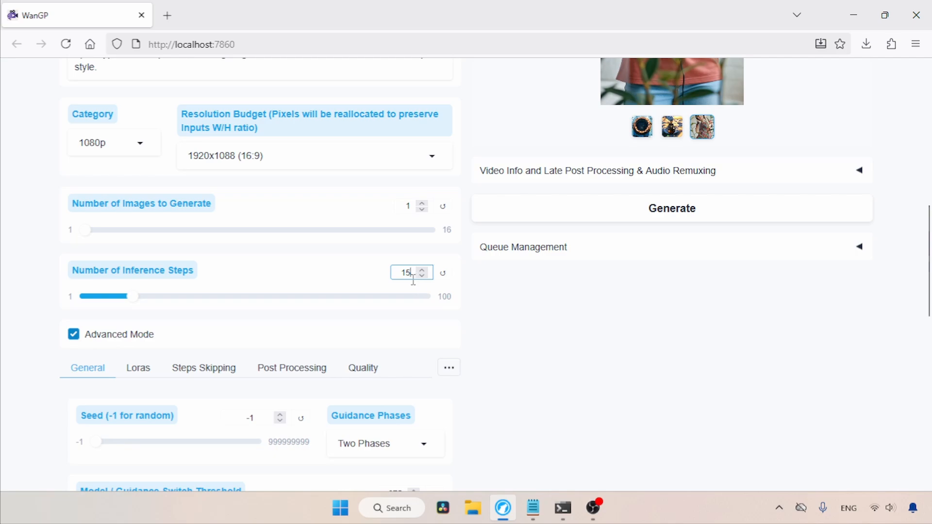
scroll(896, 288, "down", 2)
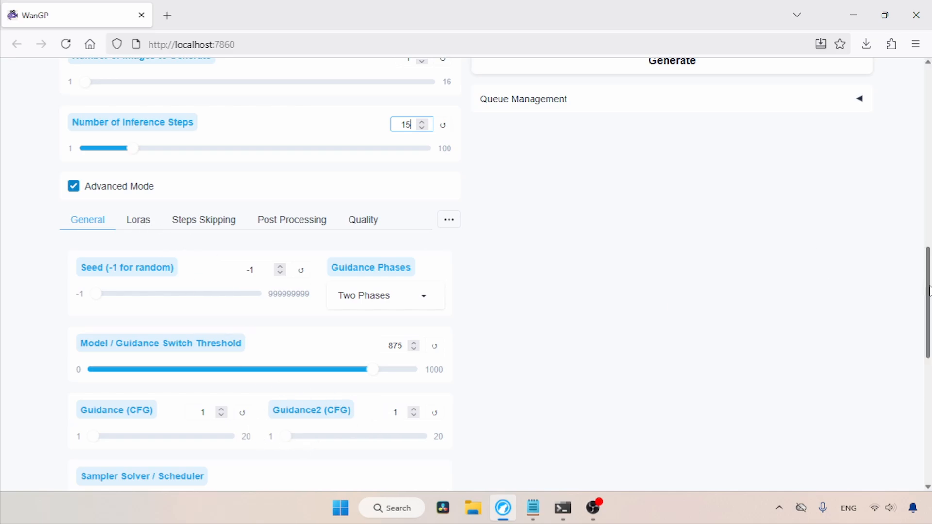
left_click_drag(930, 287, 930, 291)
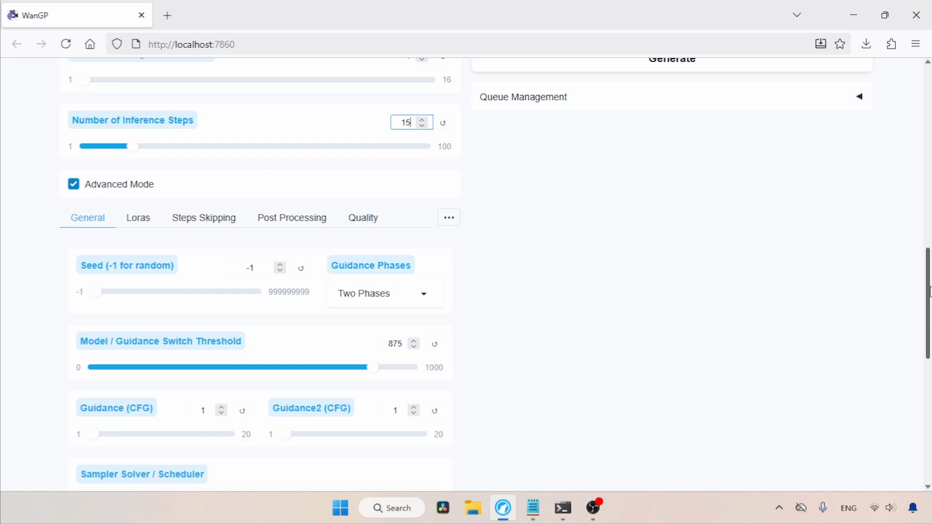
left_click_drag(929, 292, 905, 187)
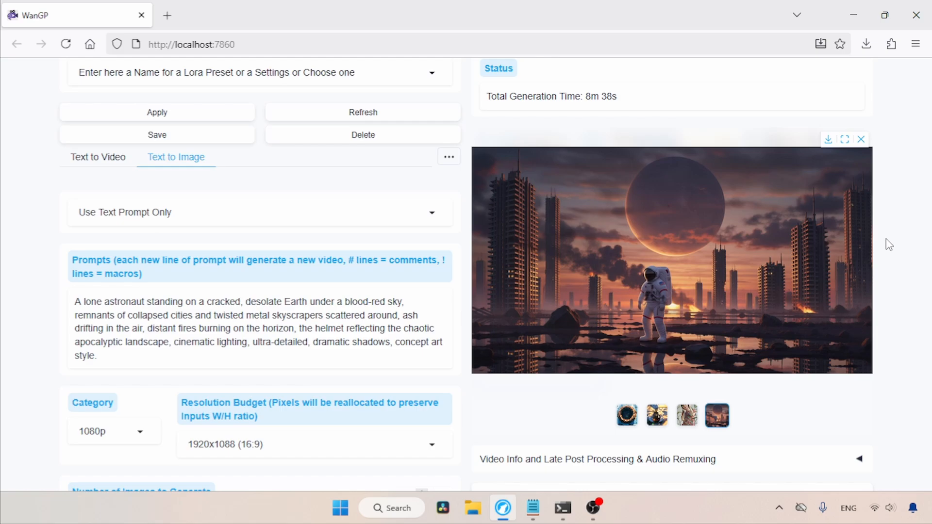
right_click(660, 206)
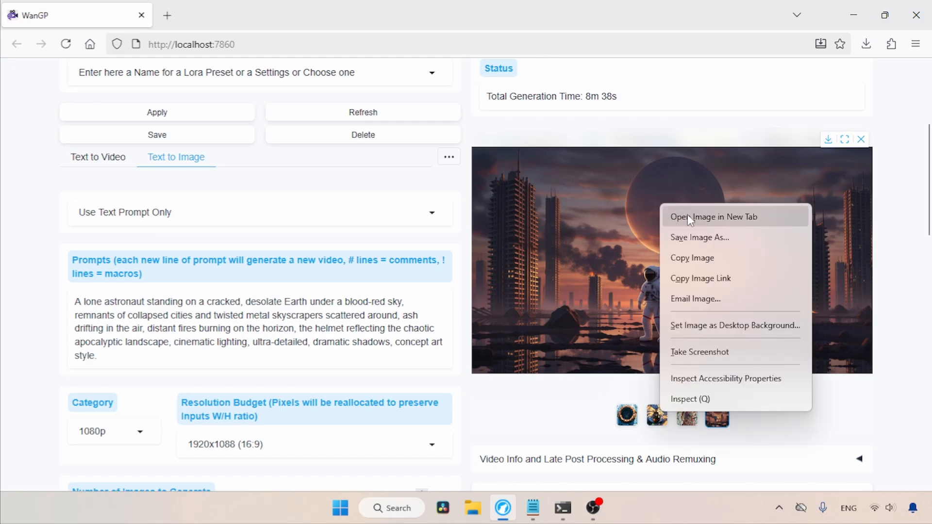
left_click(690, 217)
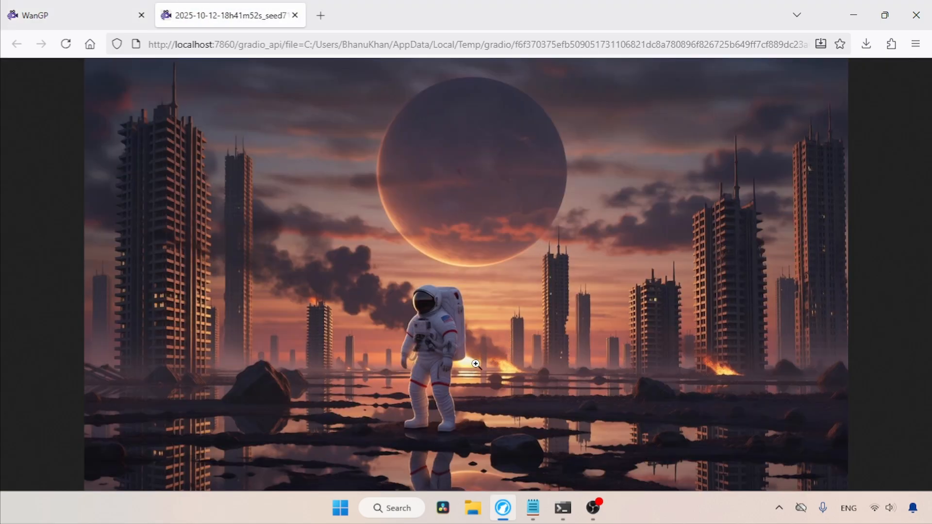
left_click(475, 363)
left_click(555, 318)
key("ctrl+w")
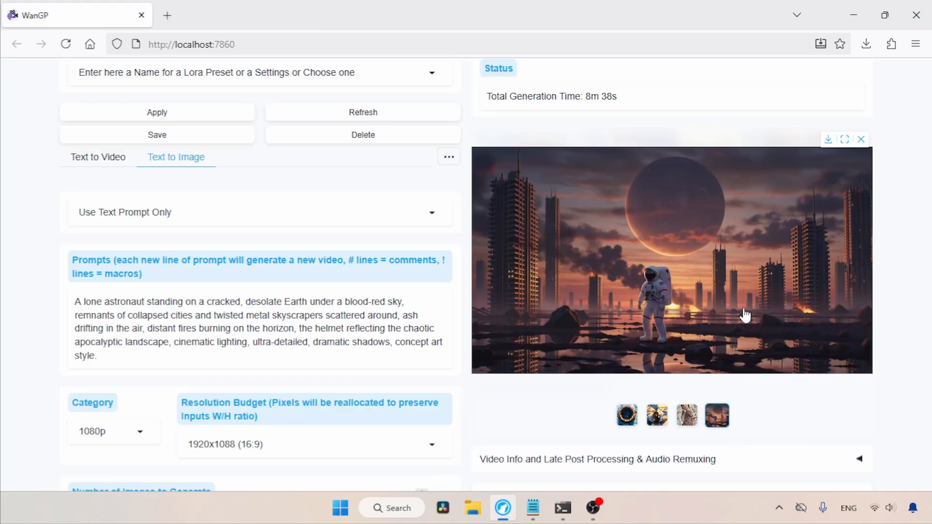
Copy the cyberpunk jellyfish paragraph from the tutorial notes
left_click(532, 508)
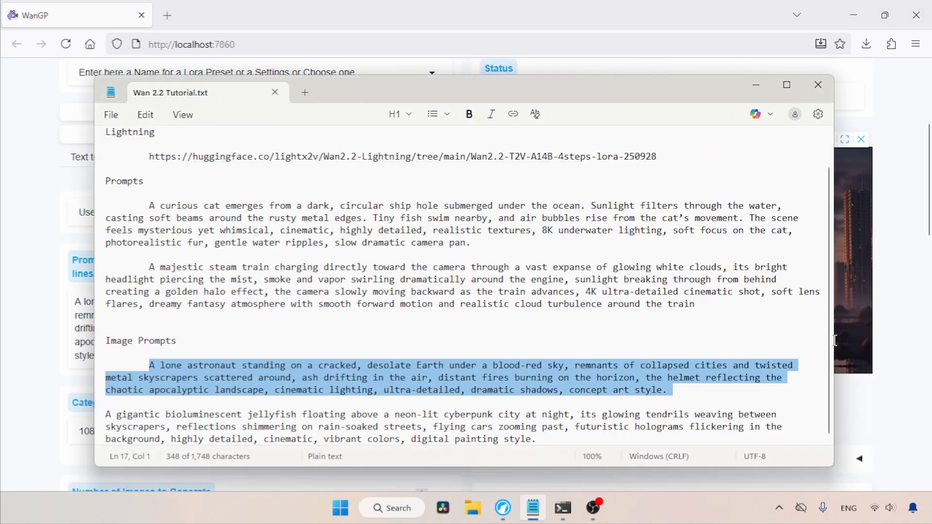
key("Down")
key("ctrl+shift+End")
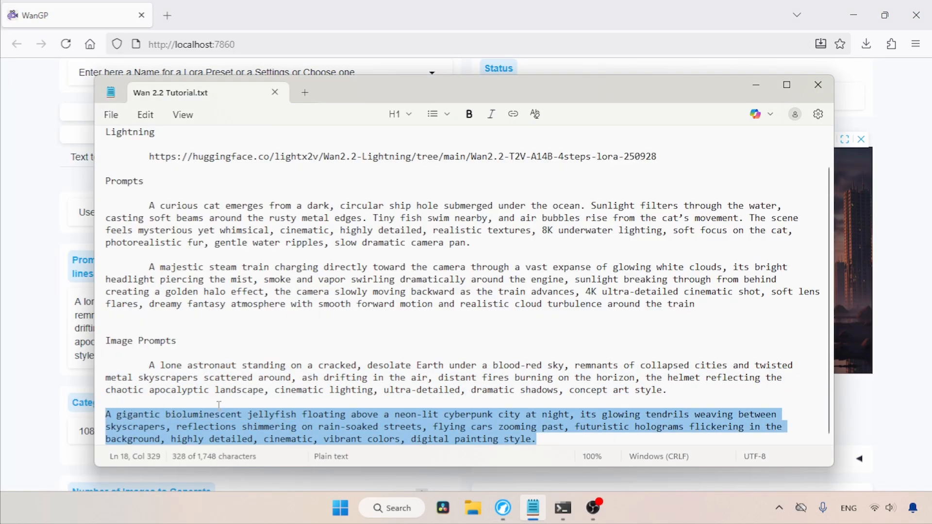
key("ctrl+c")
Paste the jellyfish prompt over the astronaut prompt in WanGP
left_click(86, 317)
key("ctrl+a")
key("ctrl+v")
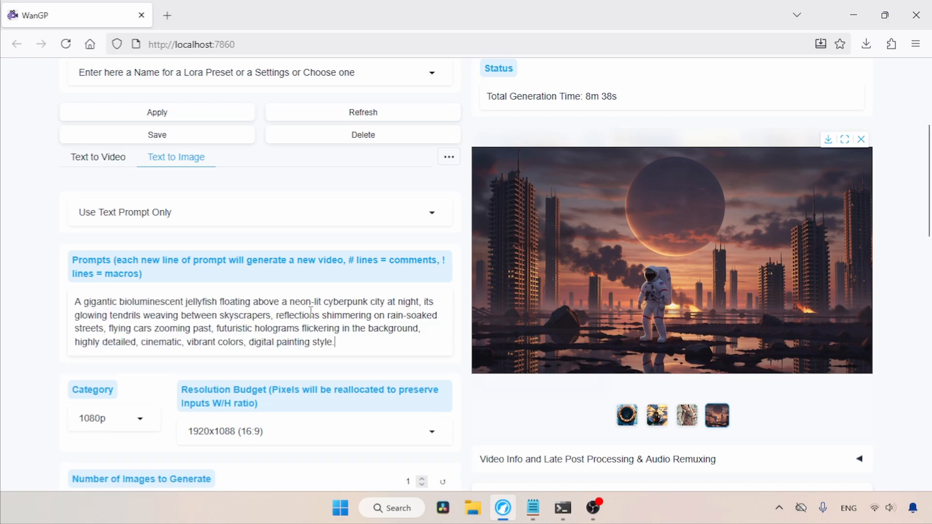
left_click_drag(929, 201, 930, 198)
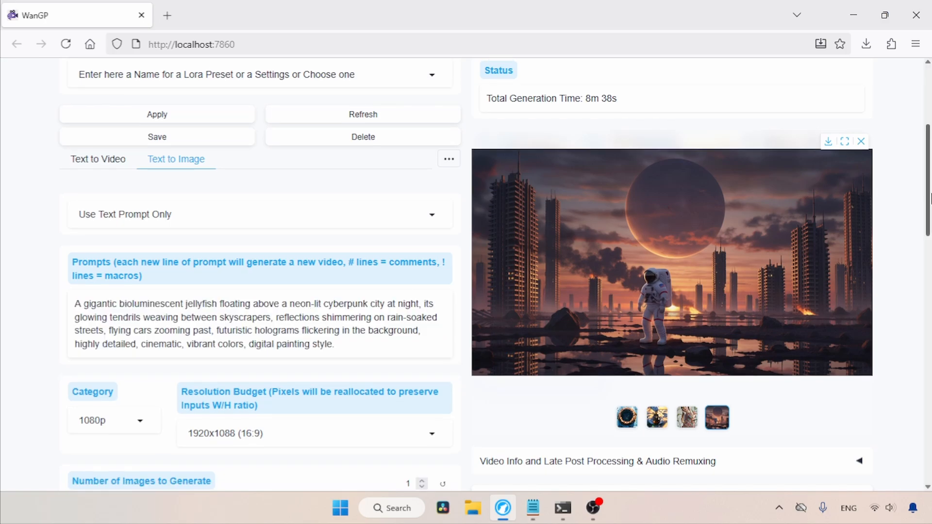
scroll(930, 198, "down", 1)
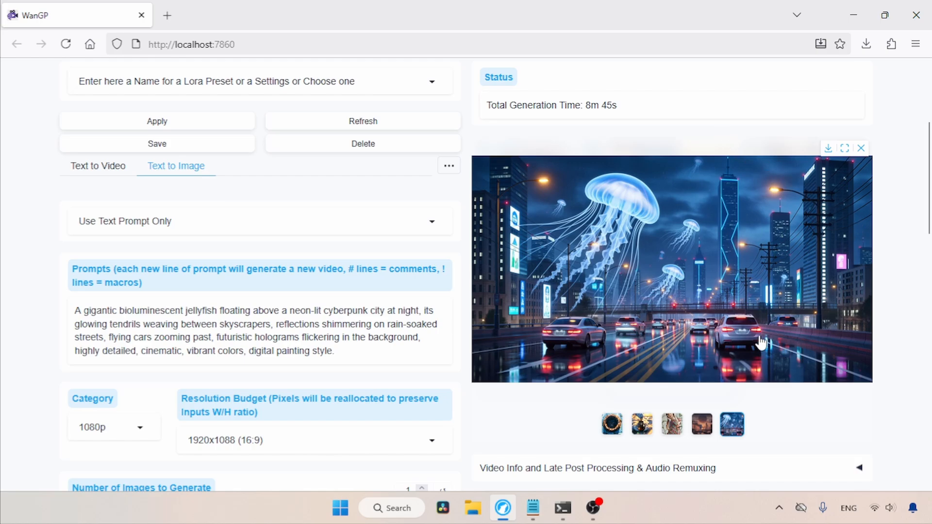
View the generated jellyfish city image at full size in its own tab, then close it
right_click(746, 229)
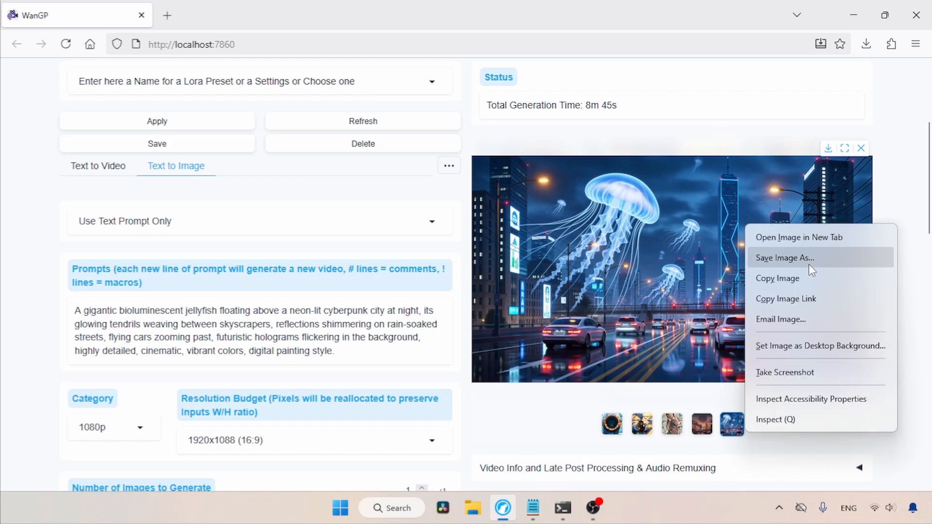
left_click(790, 243)
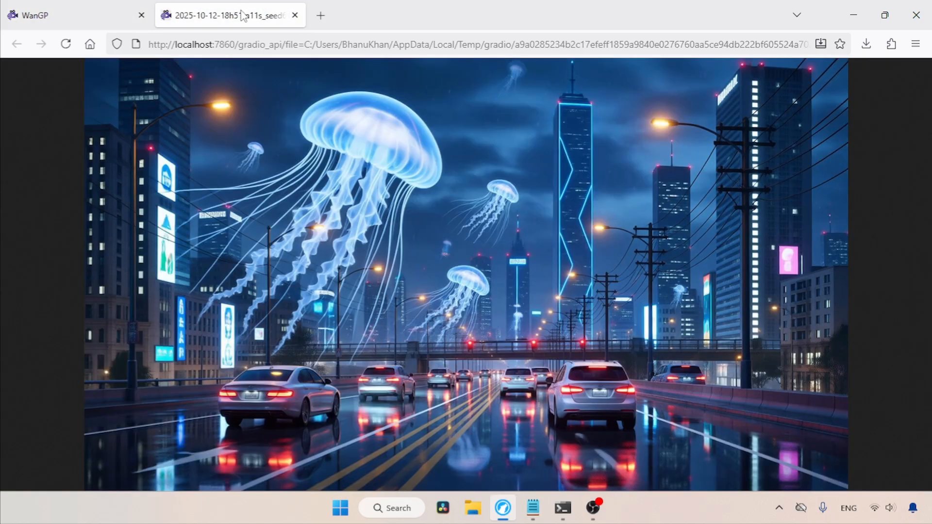
left_click(652, 327)
scroll(559, 302, "up", 1)
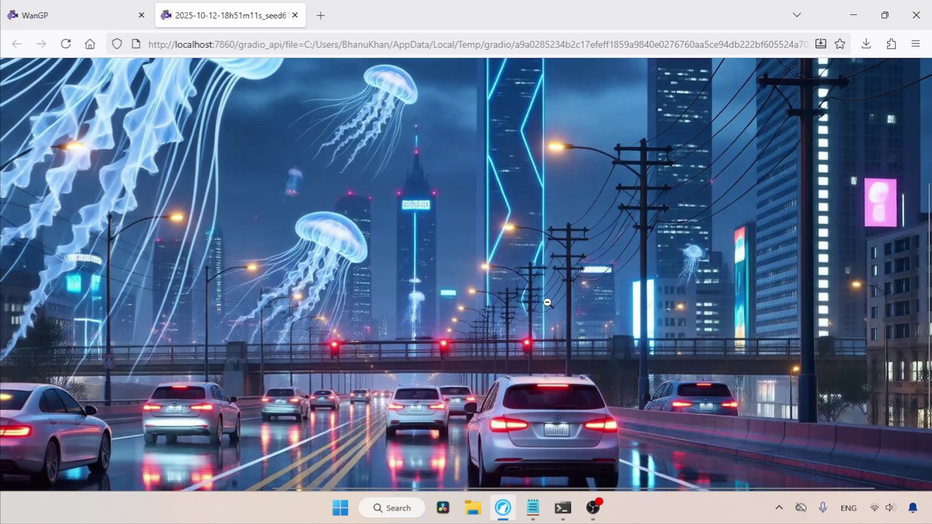
left_click(469, 246)
key("ctrl+w")
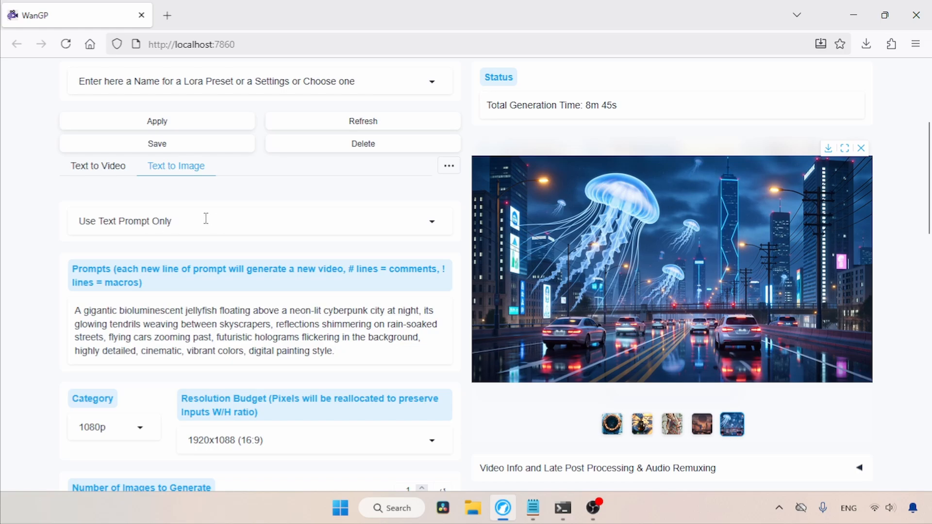
Choose Image to Image guided by Text Prompt and load the swimming dog photo as control image
left_click(247, 221)
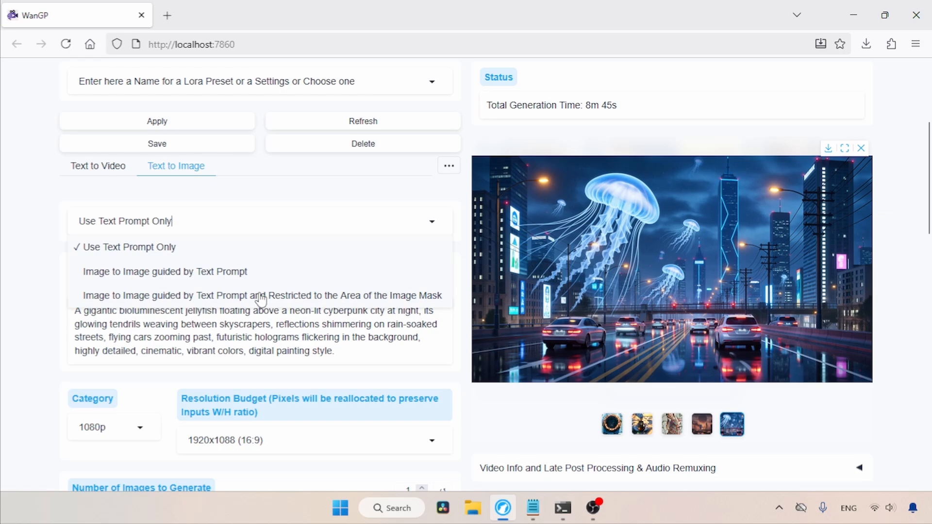
left_click(191, 275)
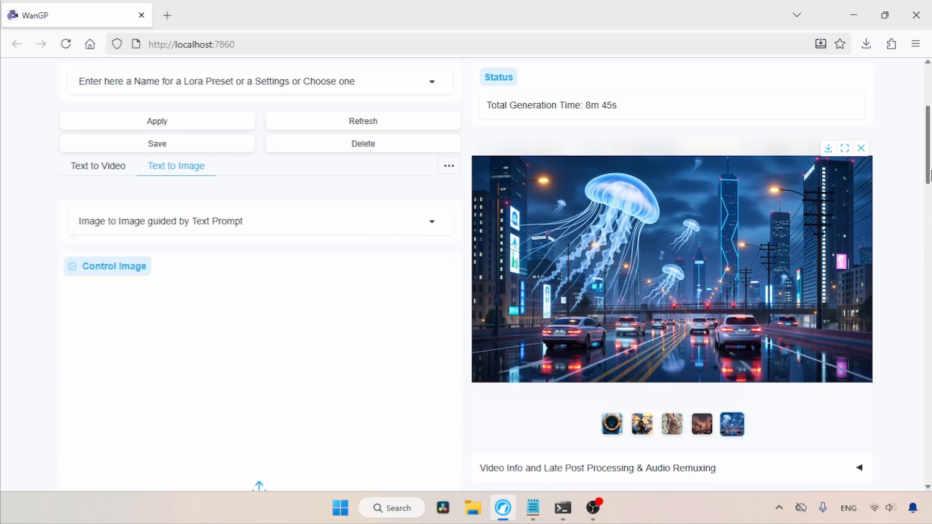
scroll(930, 163, "down", 1)
scroll(930, 164, "down", 3)
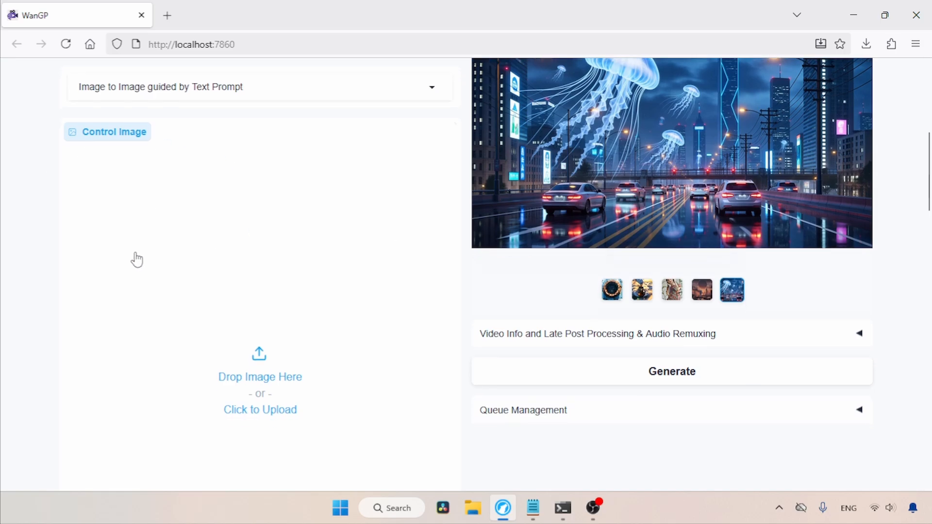
left_click(270, 381)
double_click(167, 131)
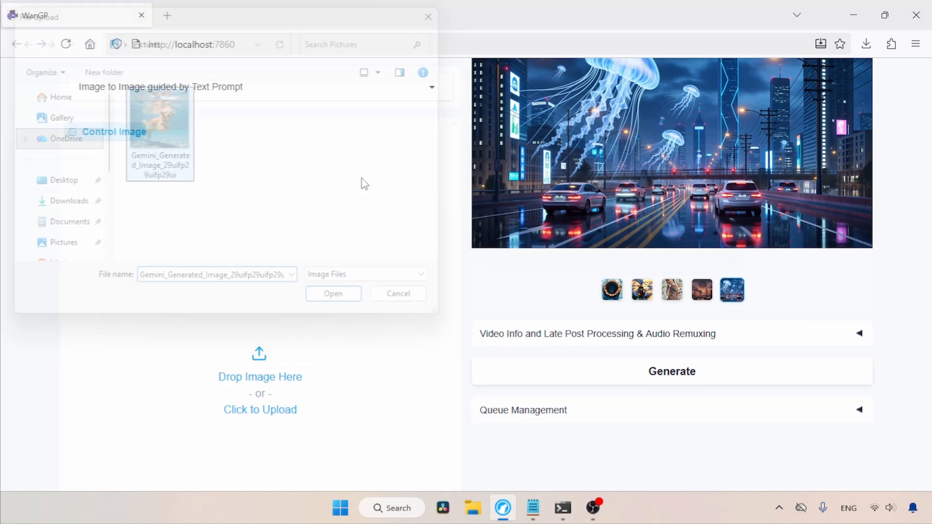
left_click_drag(929, 181, 923, 243)
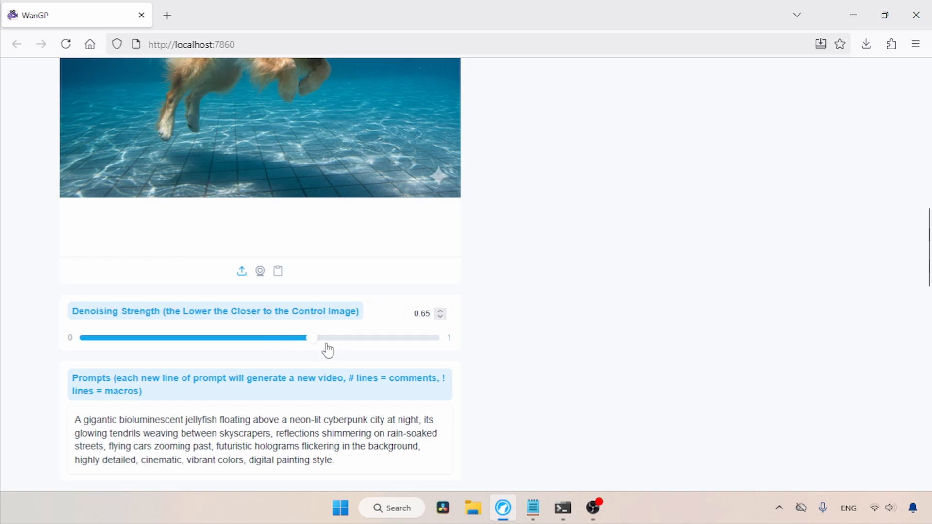
Lower denoising strength to 0.3, prompt a tiger swimming under the pool at 10 steps, and generate
left_click(307, 338)
left_click_drag(307, 340, 186, 343)
scroll(185, 342, "down", 3)
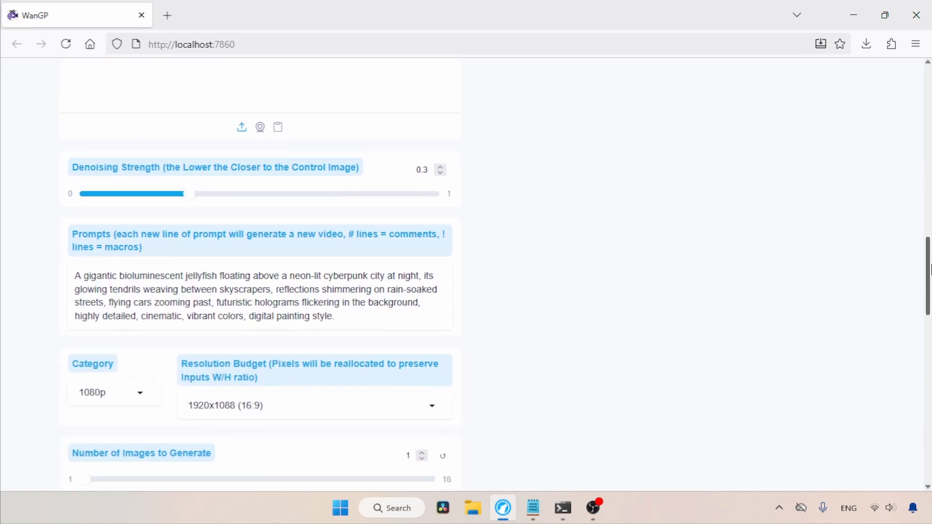
mouse_move(330, 317)
left_mouse_down()
mouse_move(168, 305)
mouse_move(41, 261)
left_mouse_up()
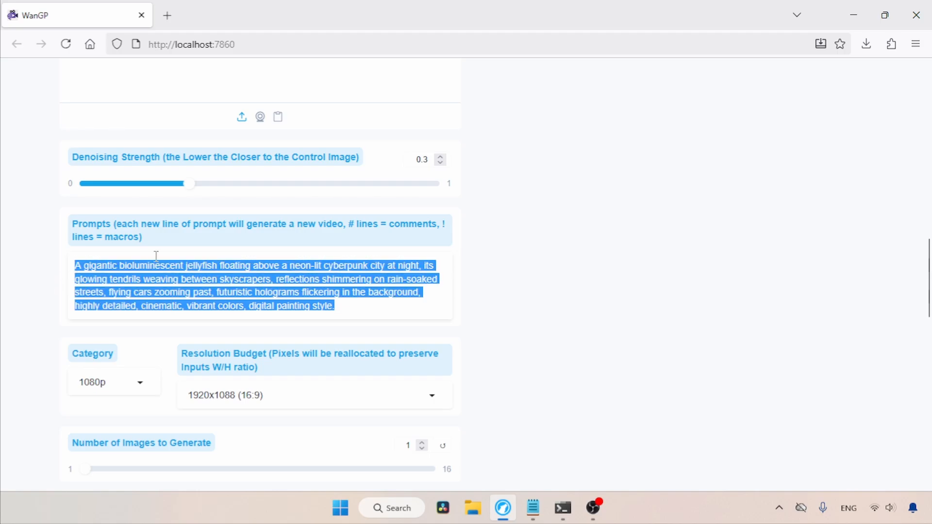
type("a tiger swimming")
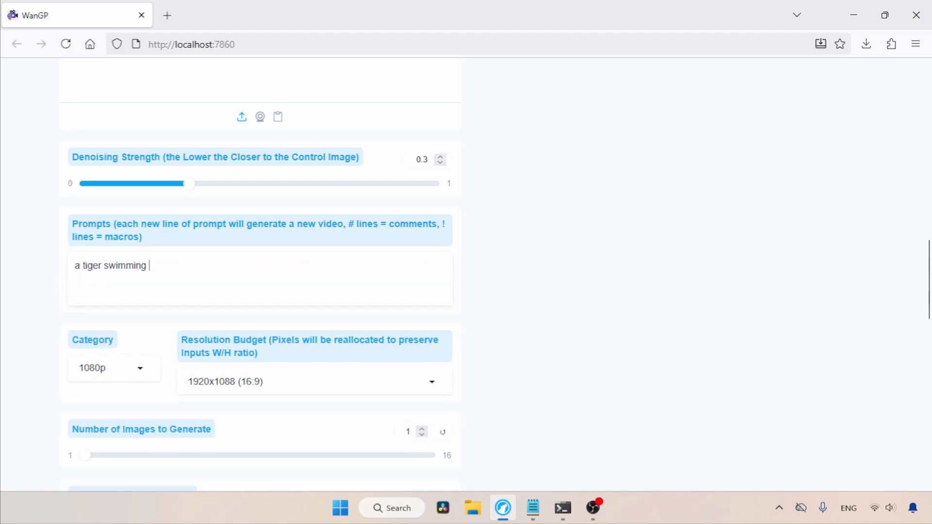
type(" under the pool")
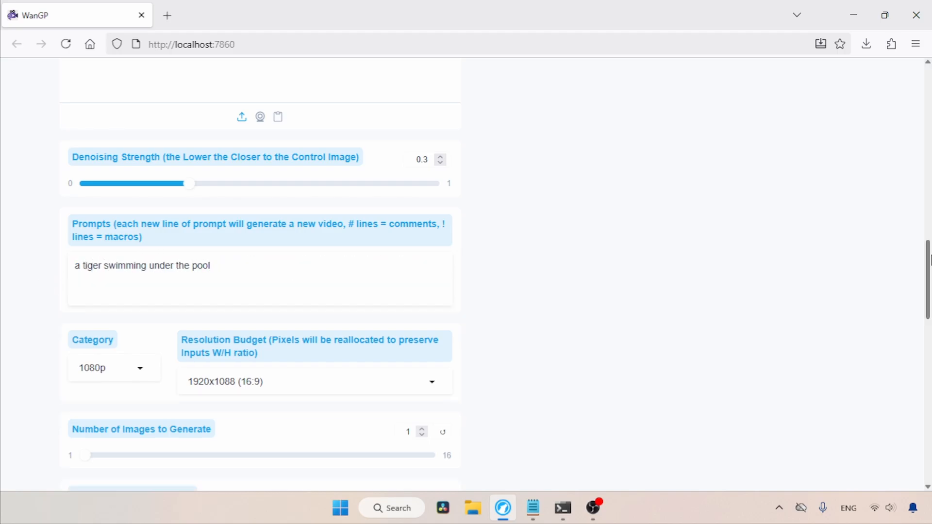
scroll(144, 277, "down", 5)
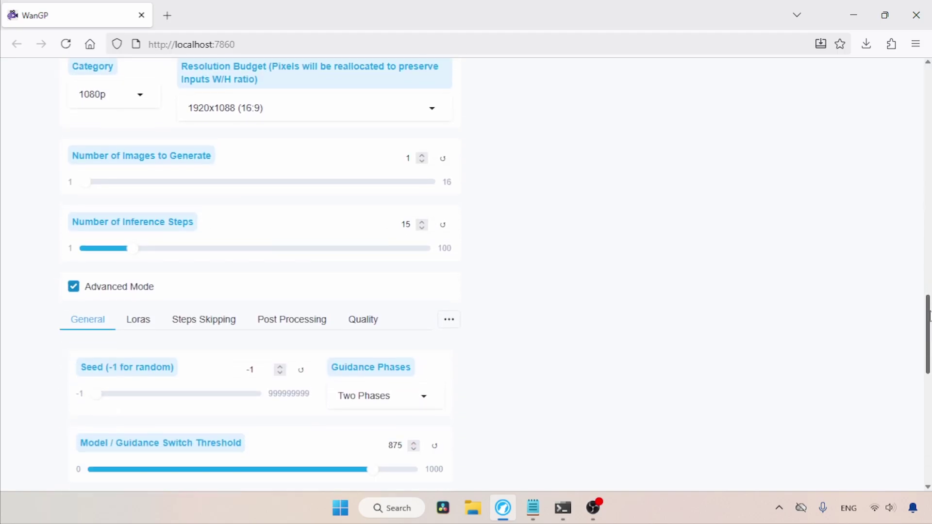
double_click(409, 221)
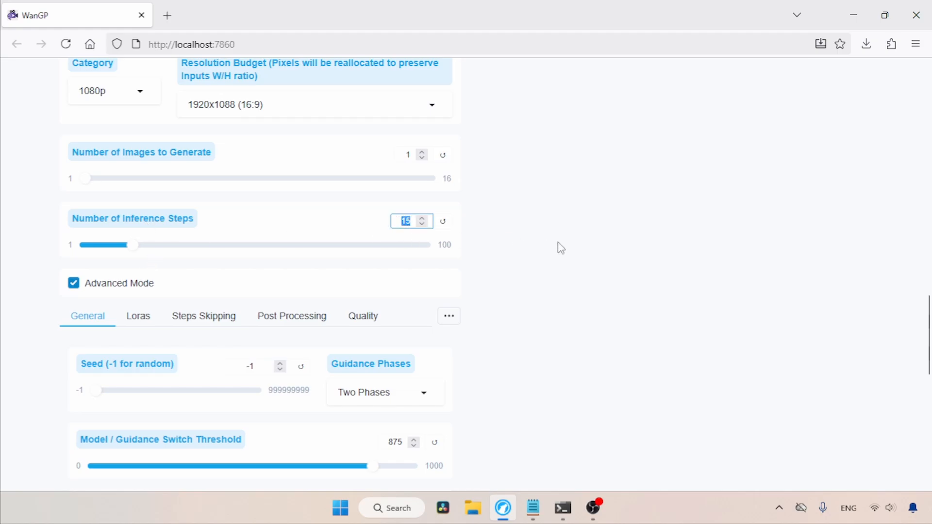
type("10")
scroll(534, 243, "up", 2)
scroll(535, 243, "up", 8)
left_click(682, 440)
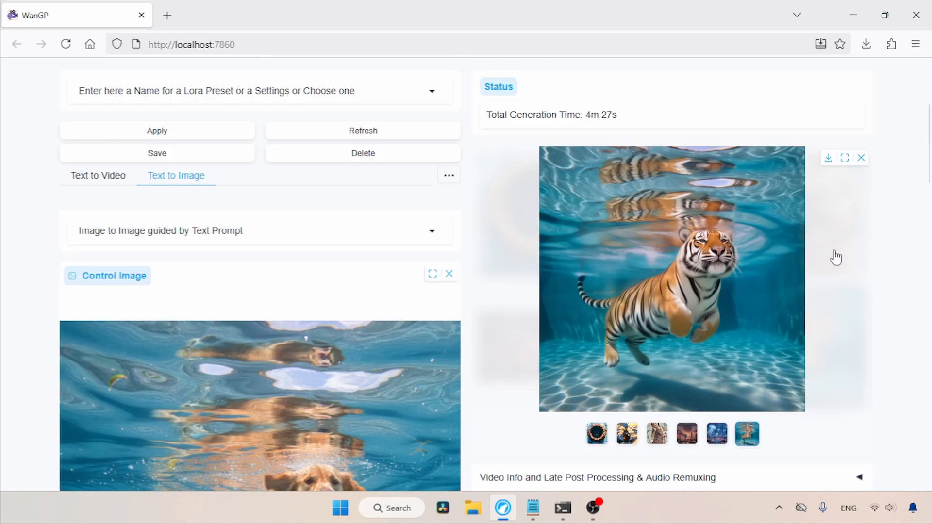
right_click(753, 236)
left_click(684, 246)
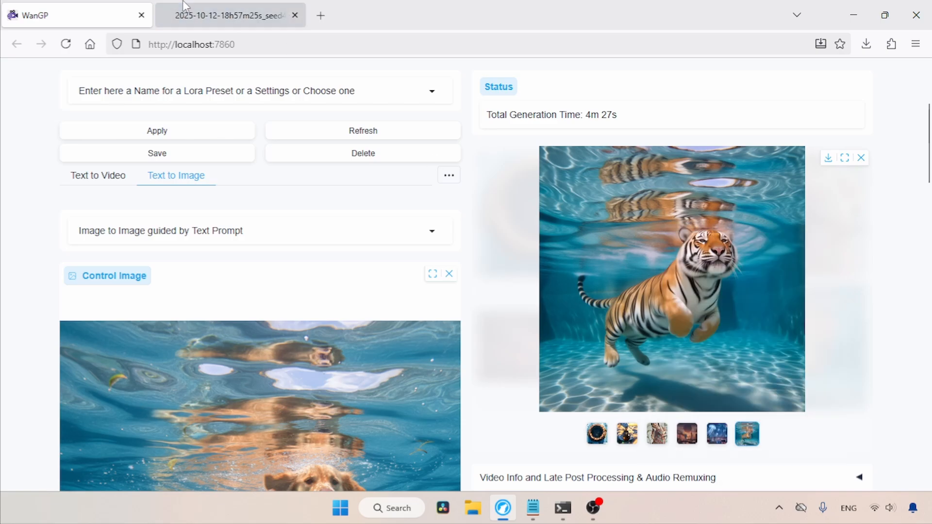
key("ctrl+Tab")
left_click(502, 311)
left_click(567, 286)
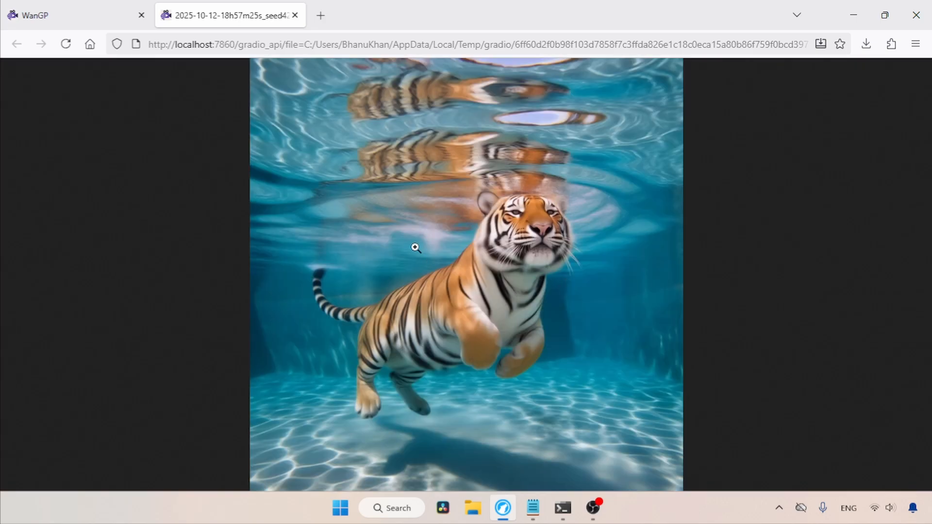
left_click(582, 213)
left_click(612, 313)
left_click(295, 15)
left_click(836, 33)
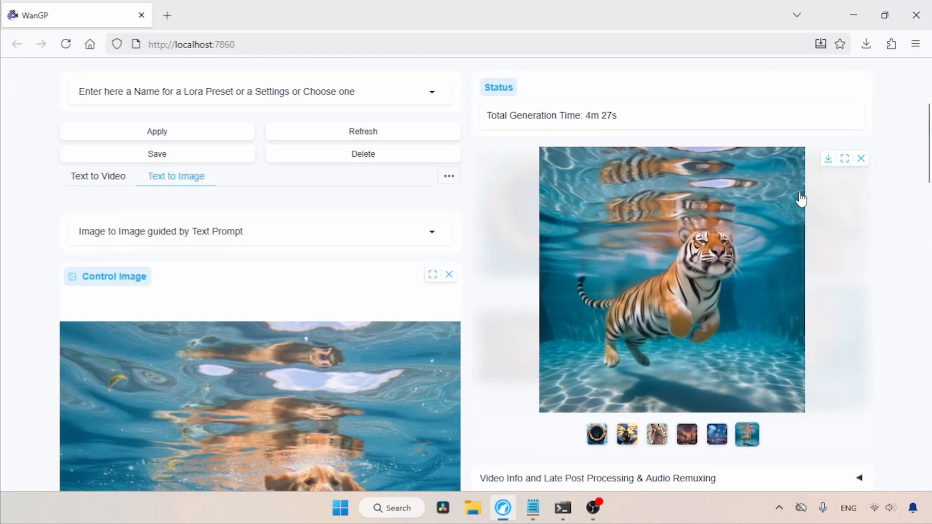